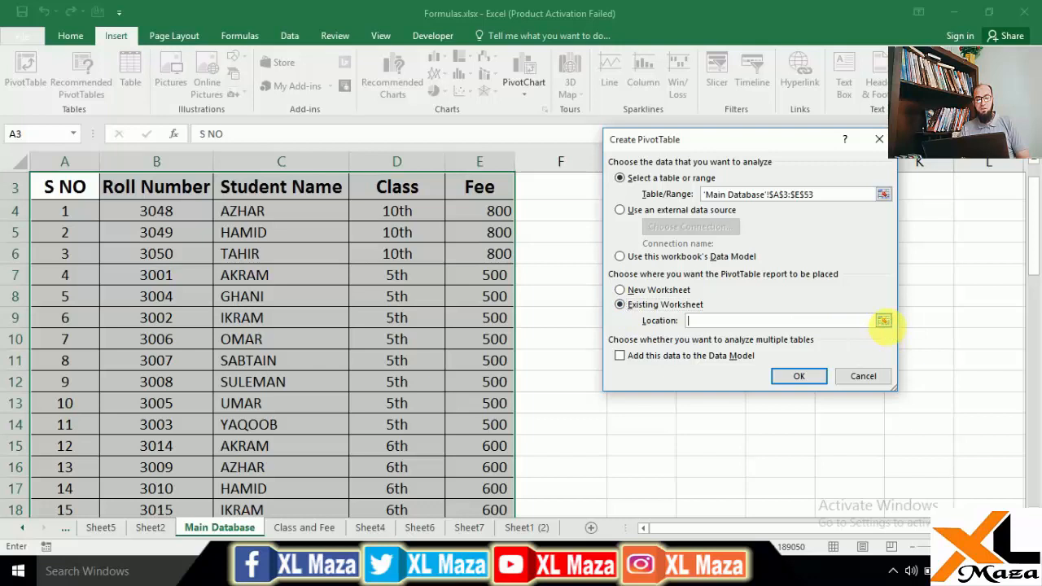
- Create the PivotTable at cell G5 of the Main Database sheet, with Class as rows and the sum of Fee as values
left_click(638, 234)
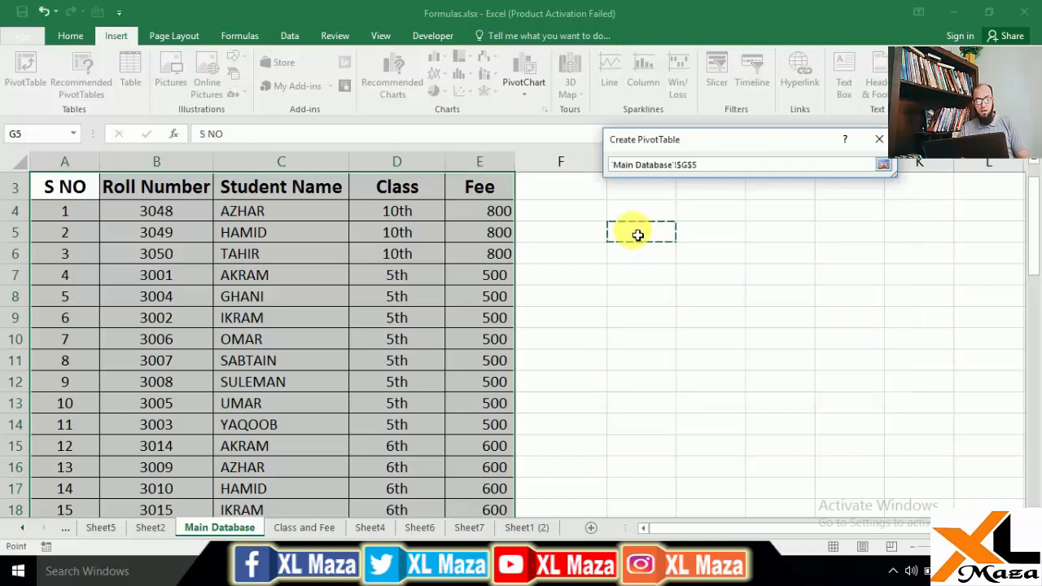
key("Return")
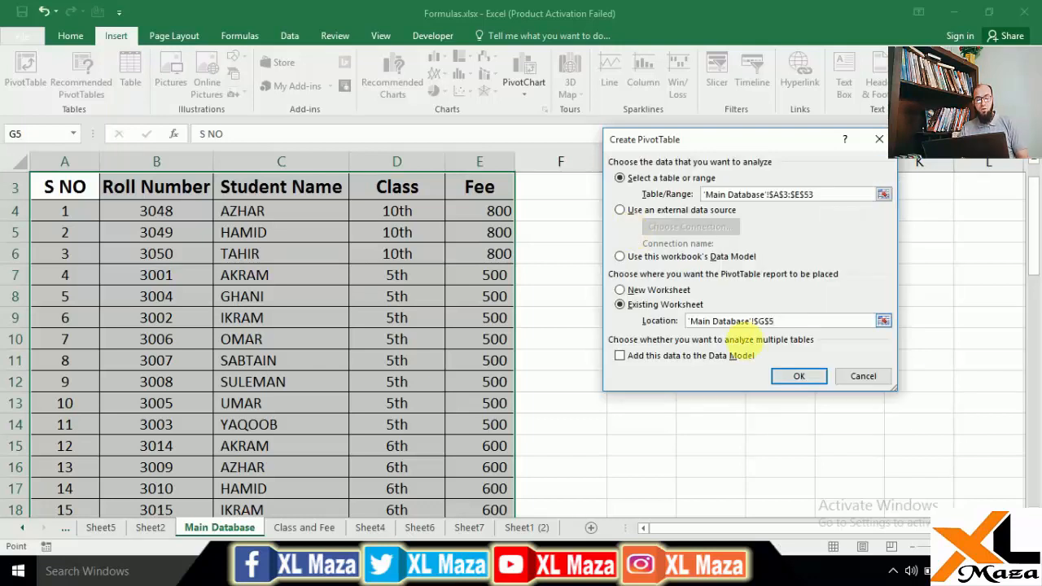
left_click(794, 377)
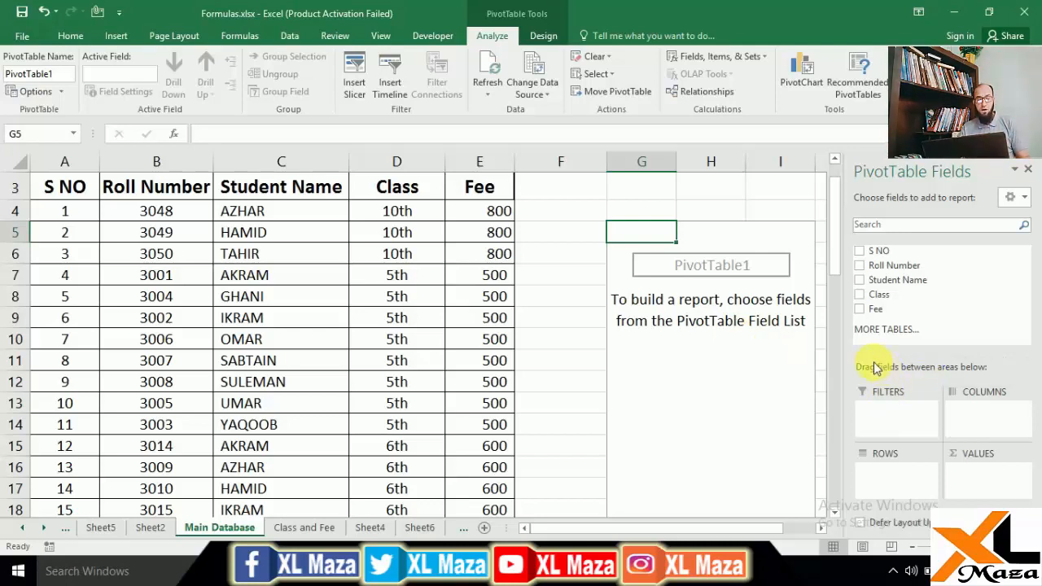
left_click_drag(879, 294, 893, 471)
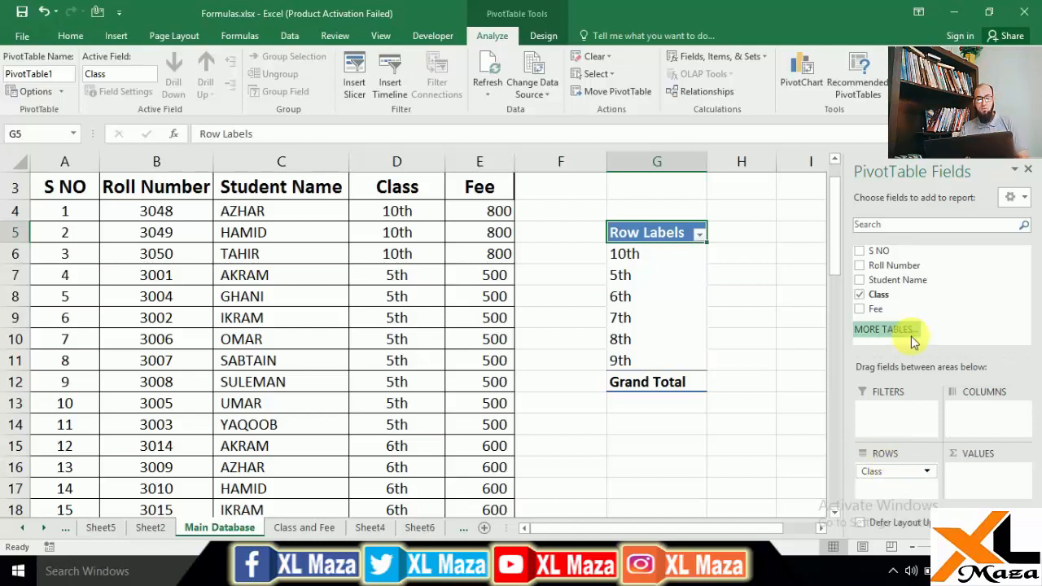
left_click_drag(906, 318, 970, 483)
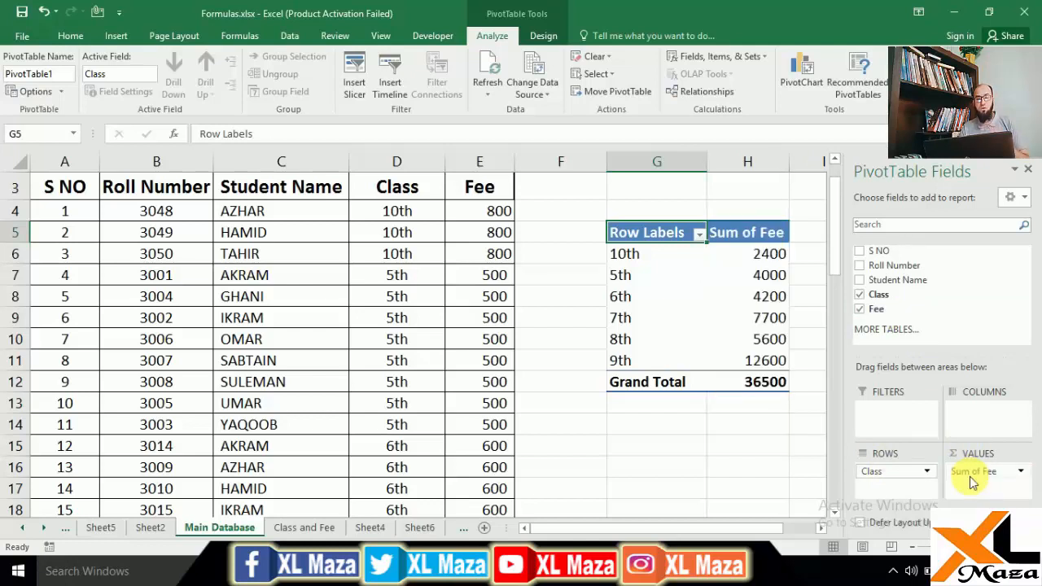
- Insert a Clustered Column PivotChart from the PivotTable of fees by class
left_click(674, 275)
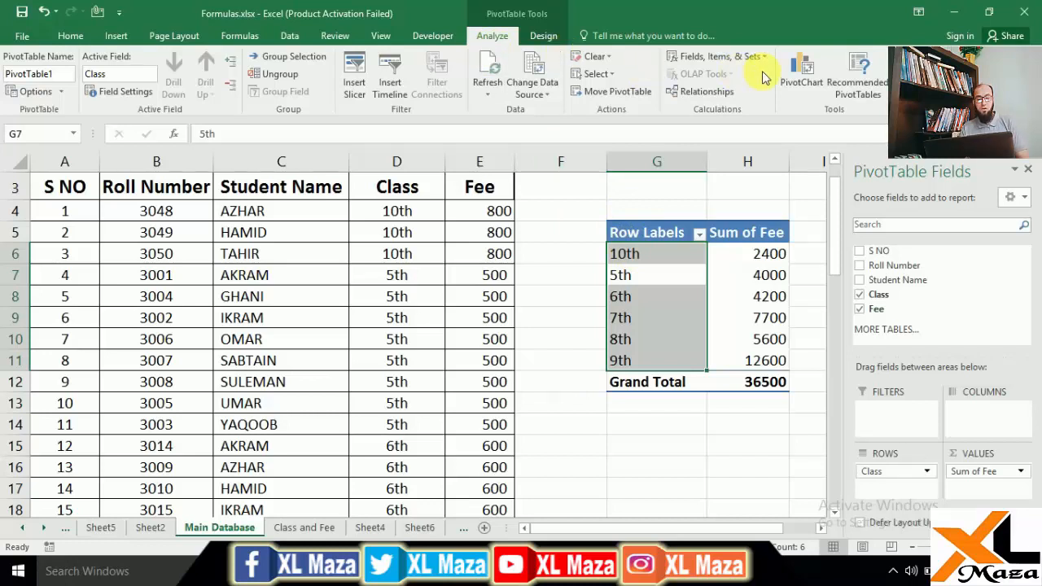
left_click(791, 81)
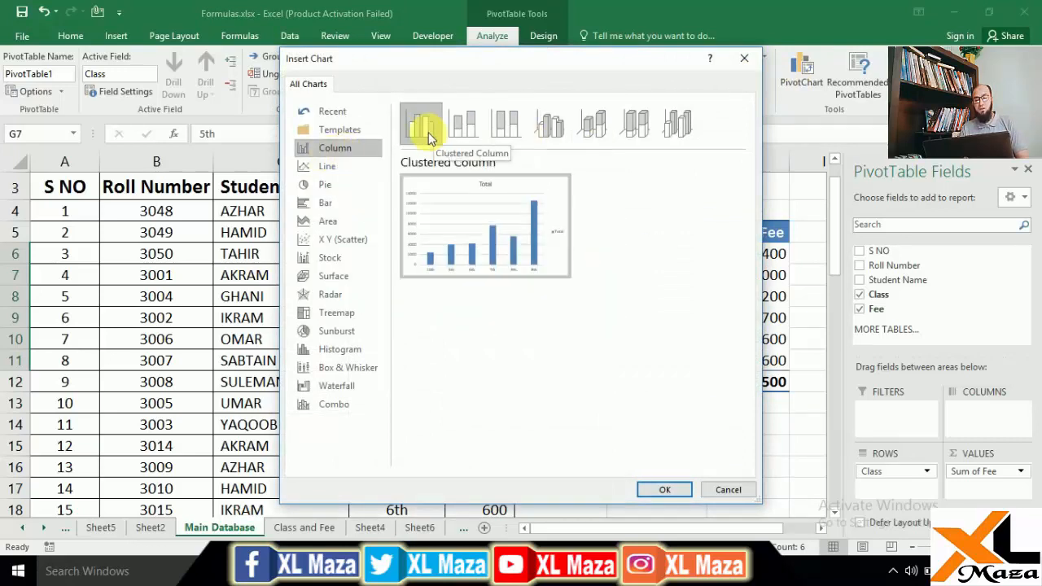
left_click(668, 490)
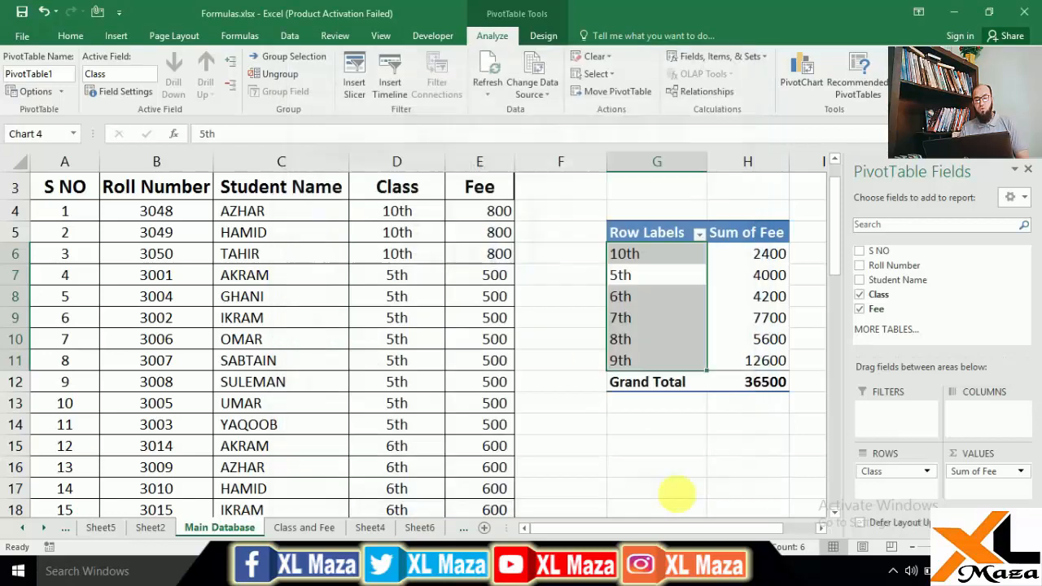
- Shrink the PivotChart to about 2.18" high by 4.11" wide and place it over the student data, clear of the PivotTable
left_click_drag(477, 225, 358, 215)
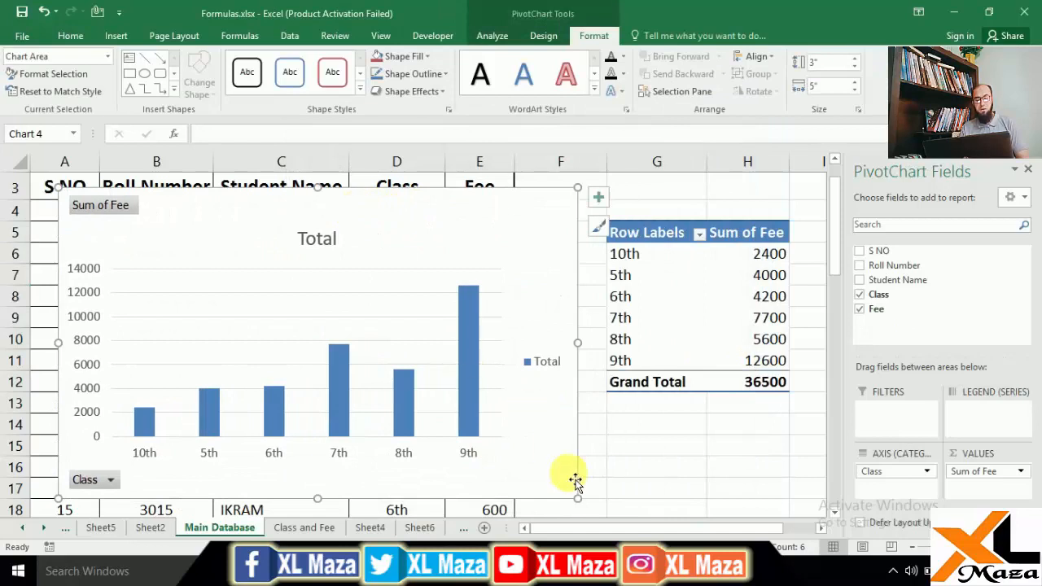
left_click_drag(577, 499, 491, 411)
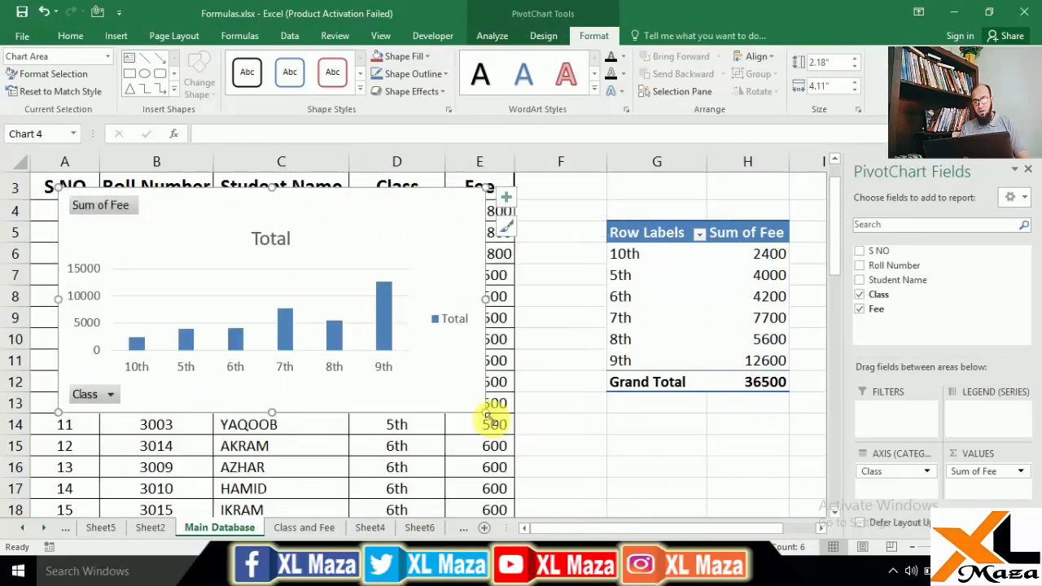
left_click_drag(313, 214, 349, 219)
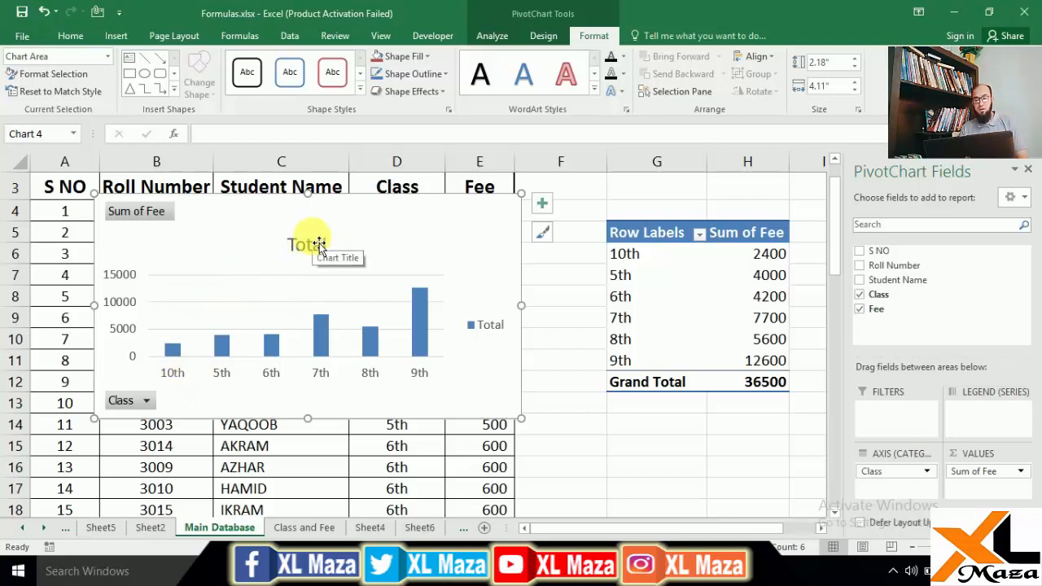
- Move the chart title up slightly and change its text to "FEE Graph"
left_click_drag(318, 245, 320, 224)
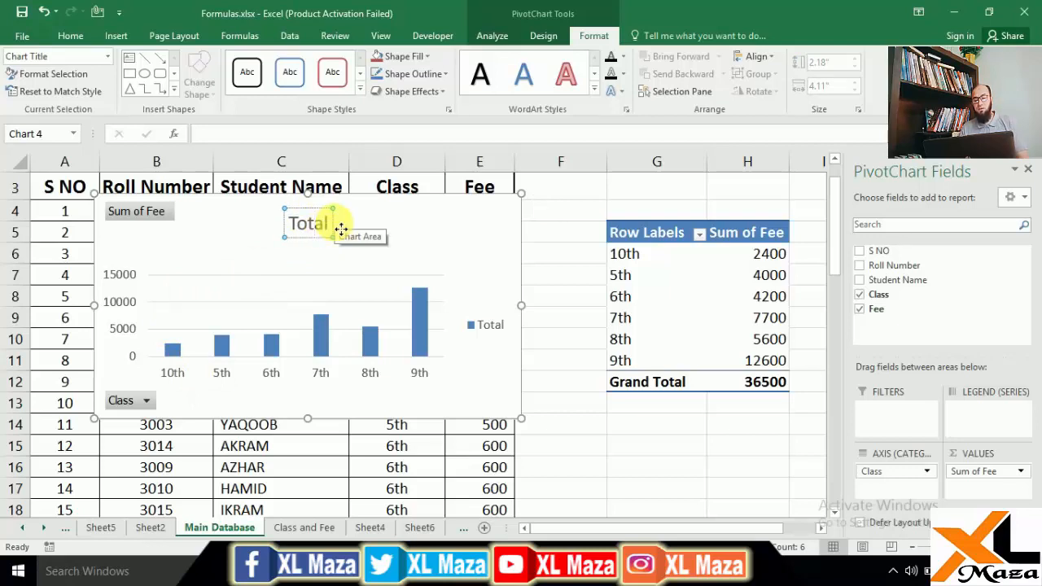
key("shift+Left")
key("shift+Left")
key("shift+Left")
key("shift+Left")
key("shift+Left")
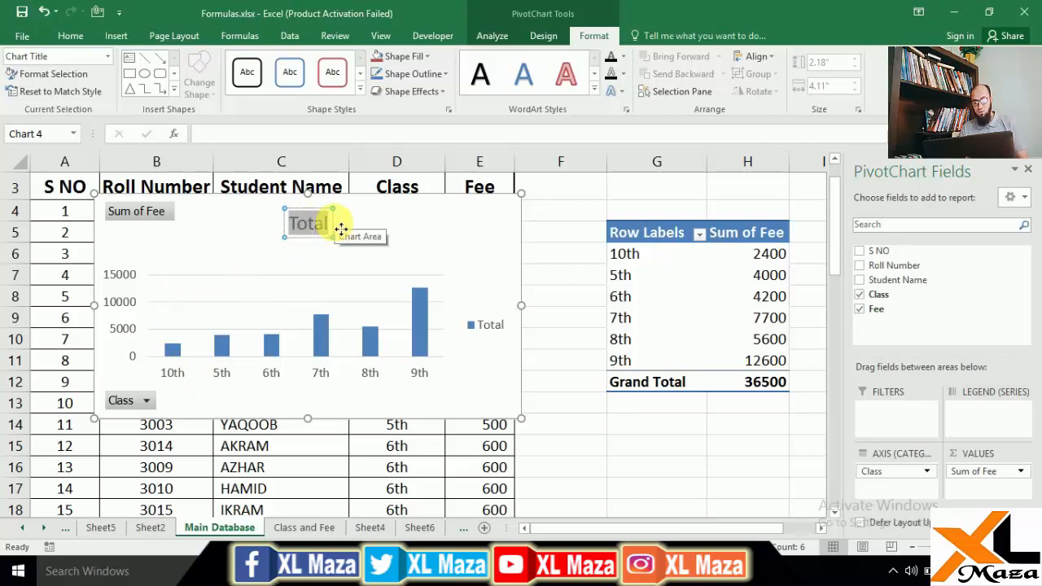
type("FEE")
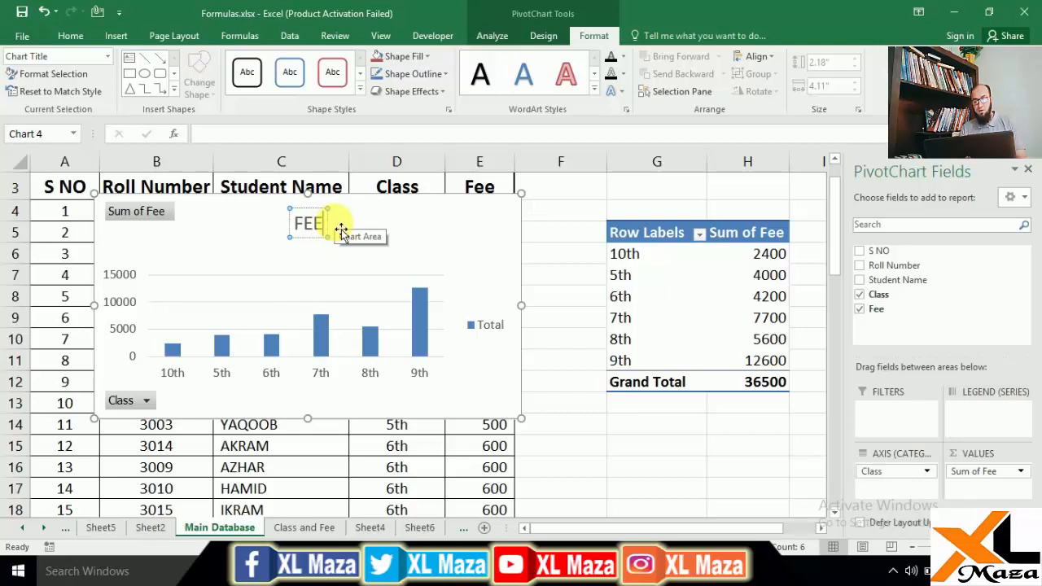
type(" Gra")
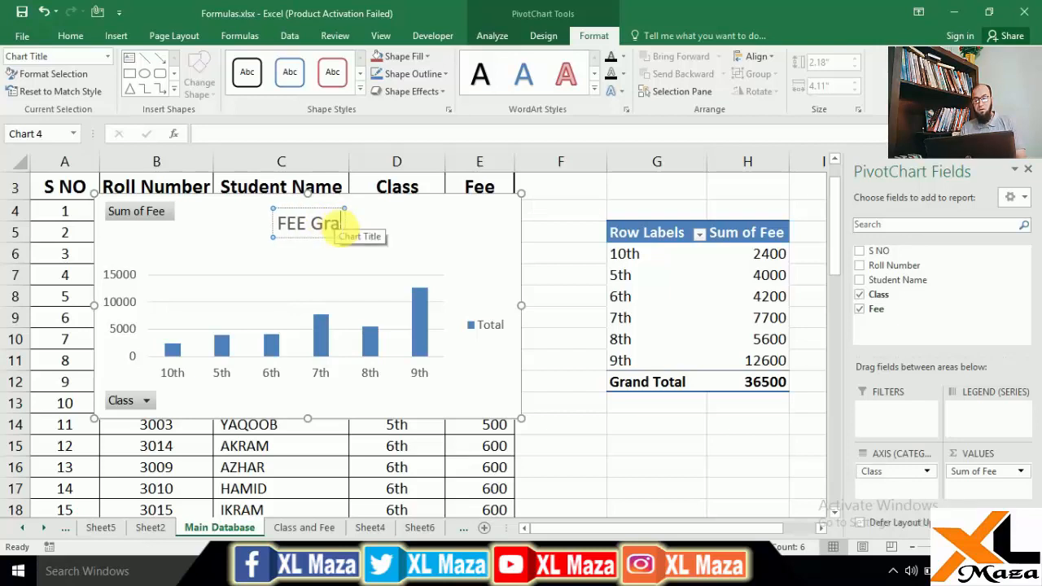
type("ph")
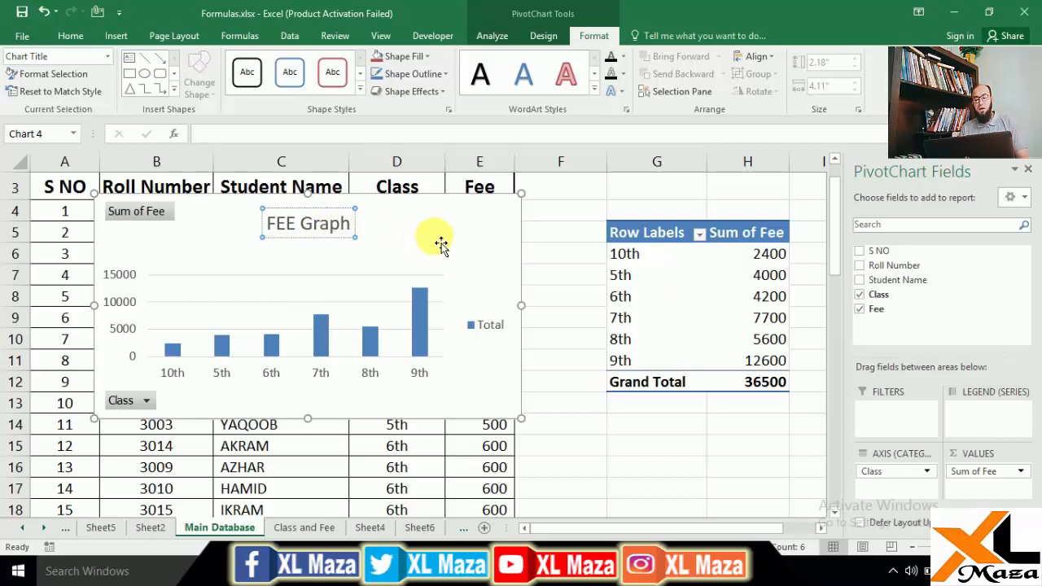
- Set the display units of the chart's vertical axis to Thousands, keeping the units label on the chart
left_click(489, 325)
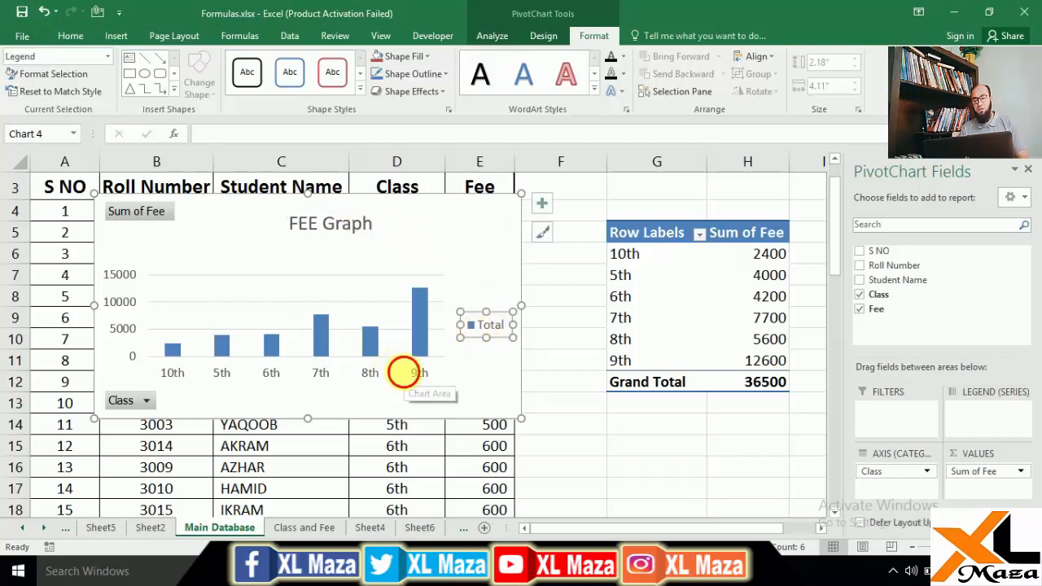
left_click(411, 381)
left_click(422, 373)
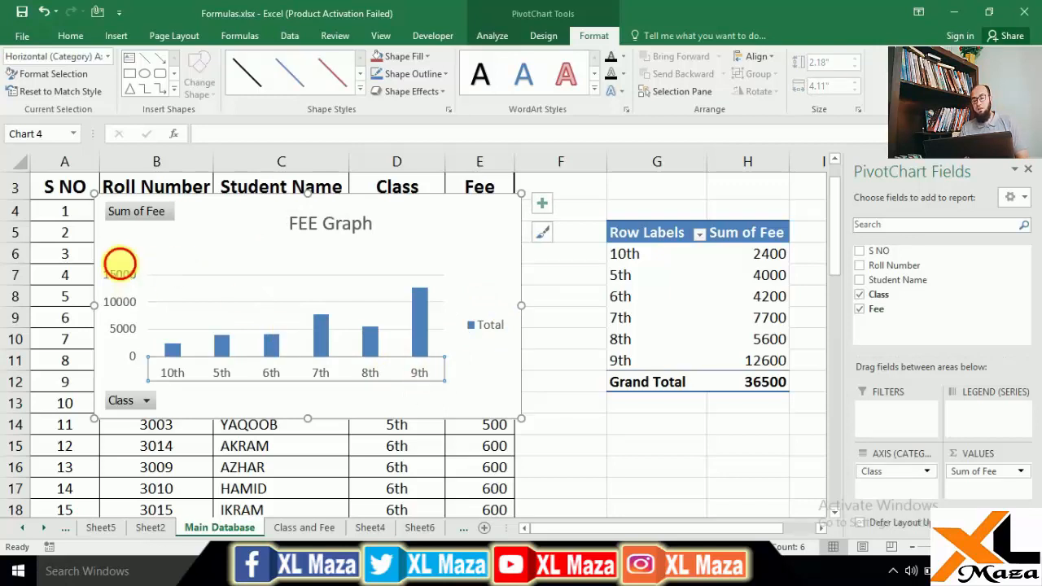
left_click(119, 266)
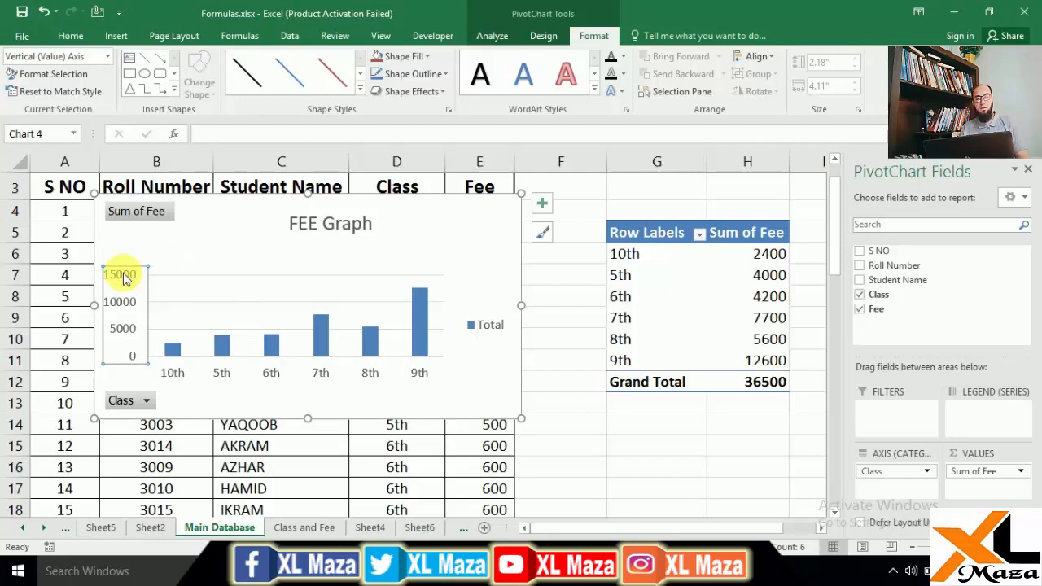
right_click(124, 278)
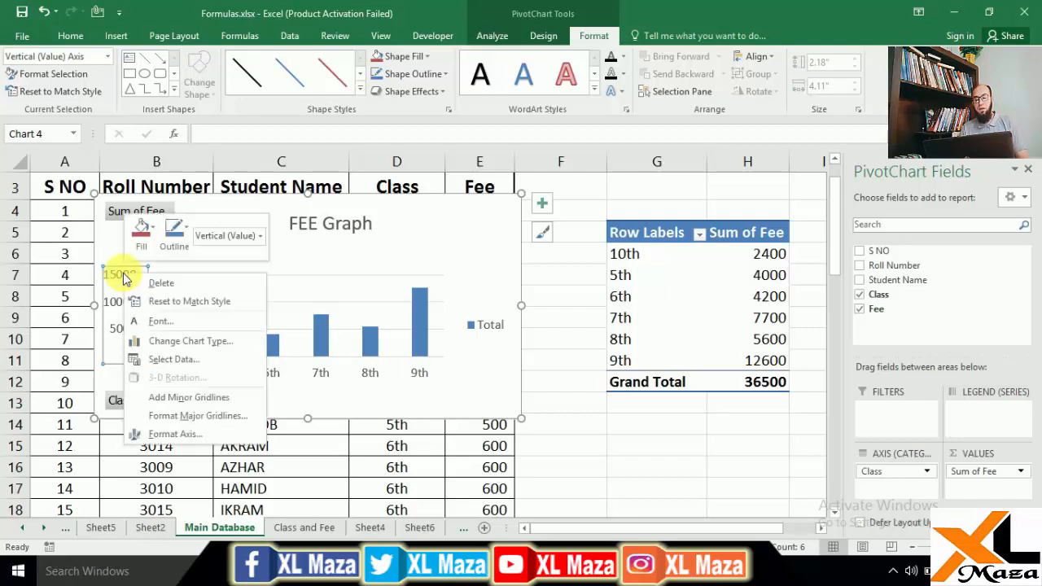
left_click(202, 435)
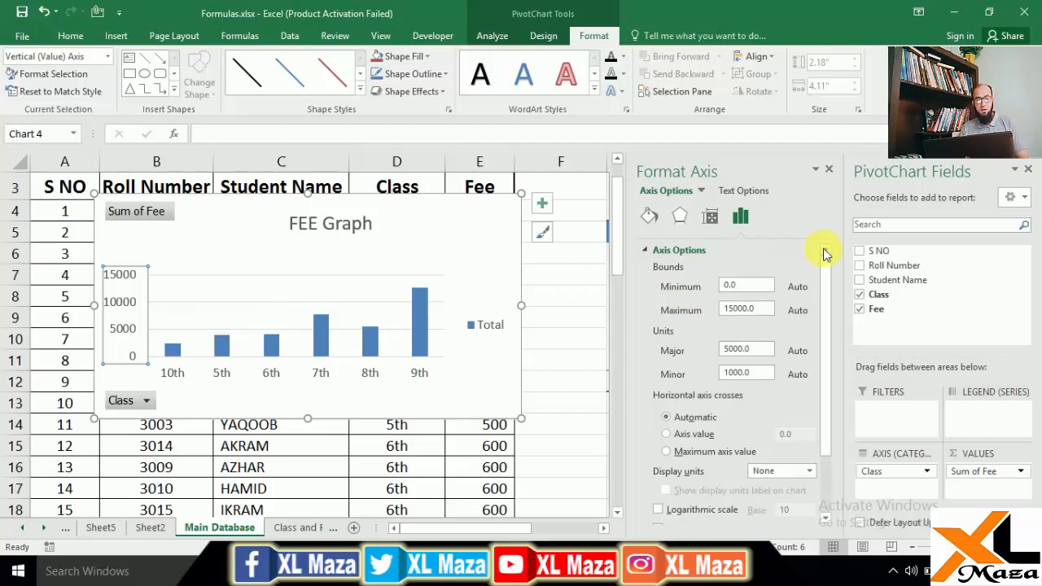
left_click_drag(827, 280, 827, 291)
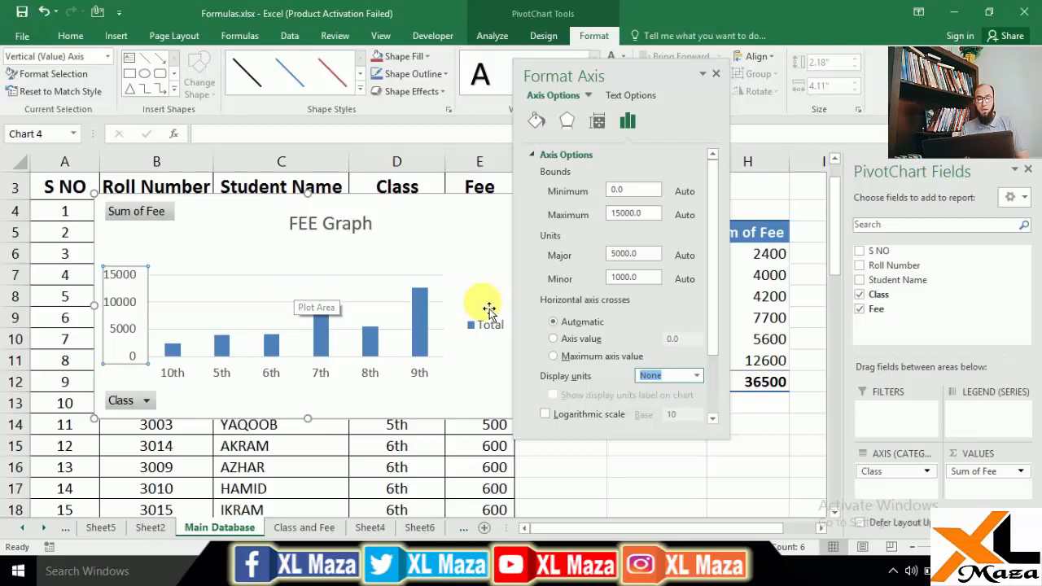
left_click(697, 376)
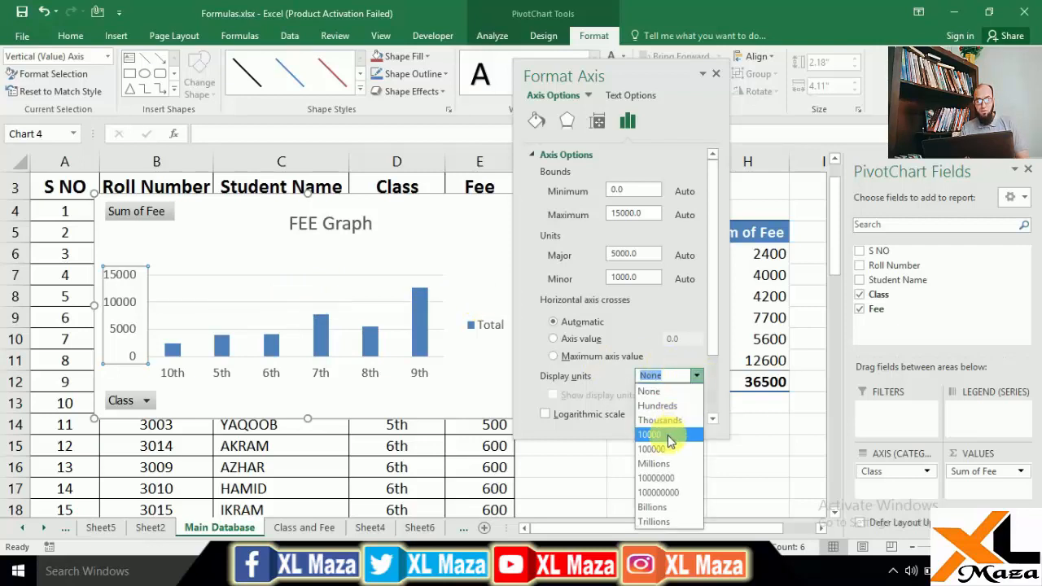
left_click(673, 421)
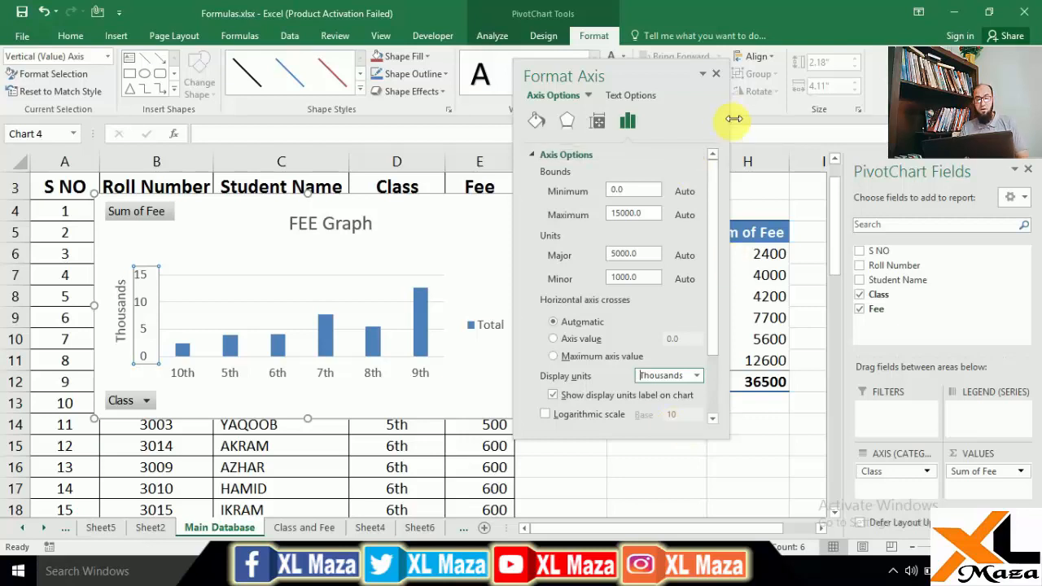
left_click(716, 74)
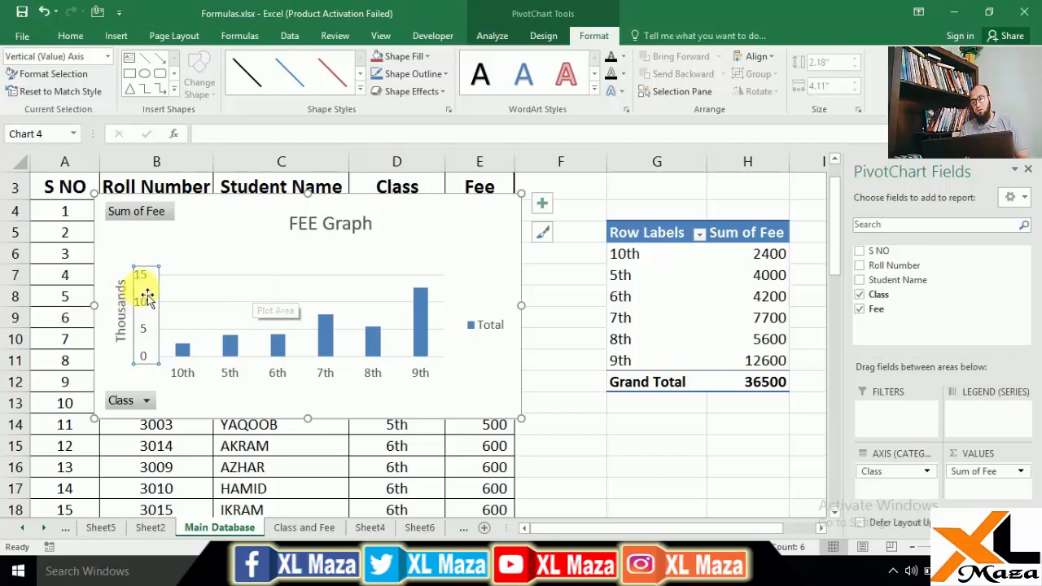
- Move the PivotChart to a new sheet named Chart1
left_click(120, 309)
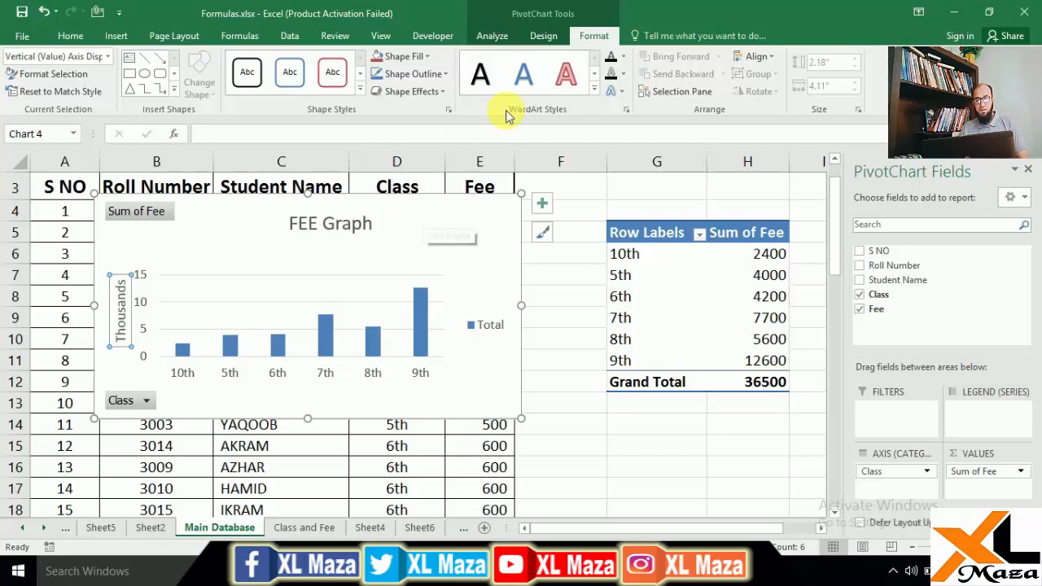
left_click(545, 37)
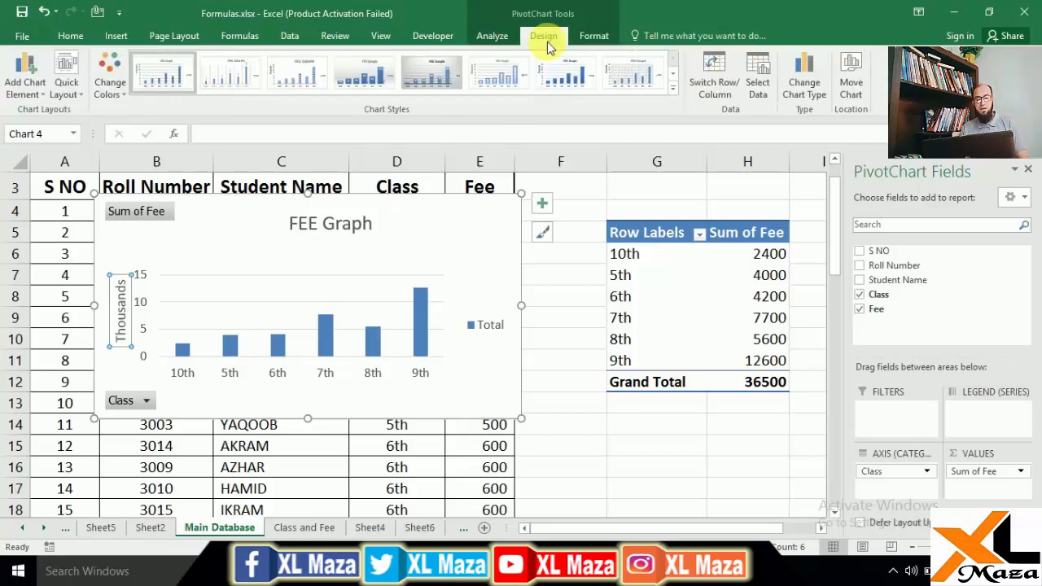
left_click(850, 87)
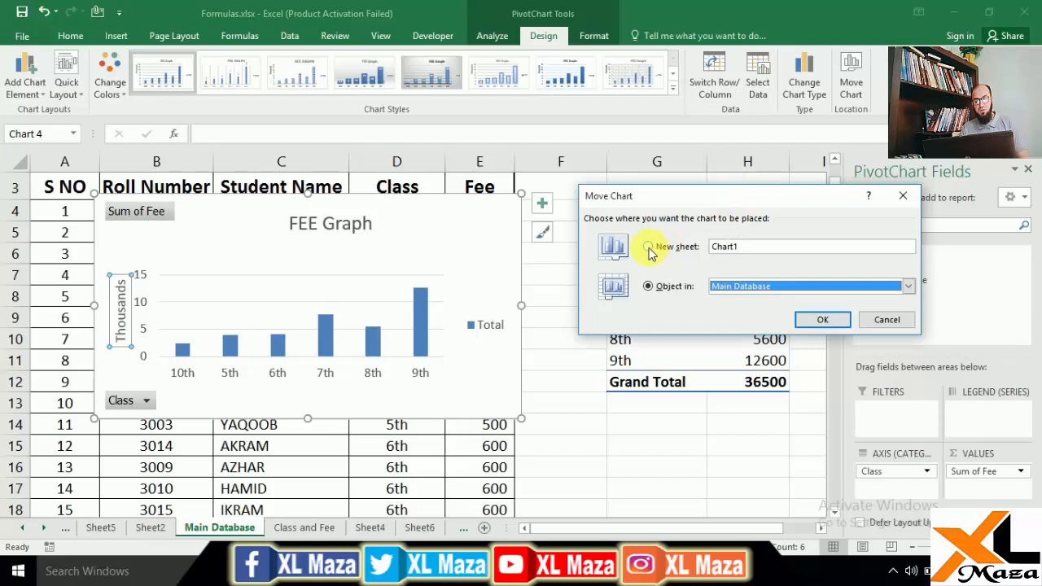
left_click(656, 247)
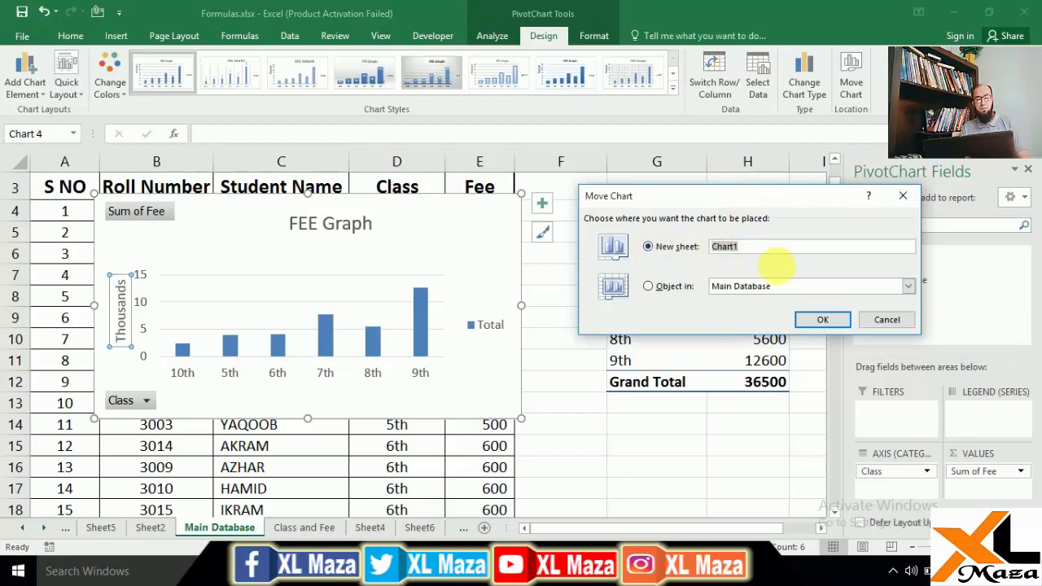
left_click(821, 321)
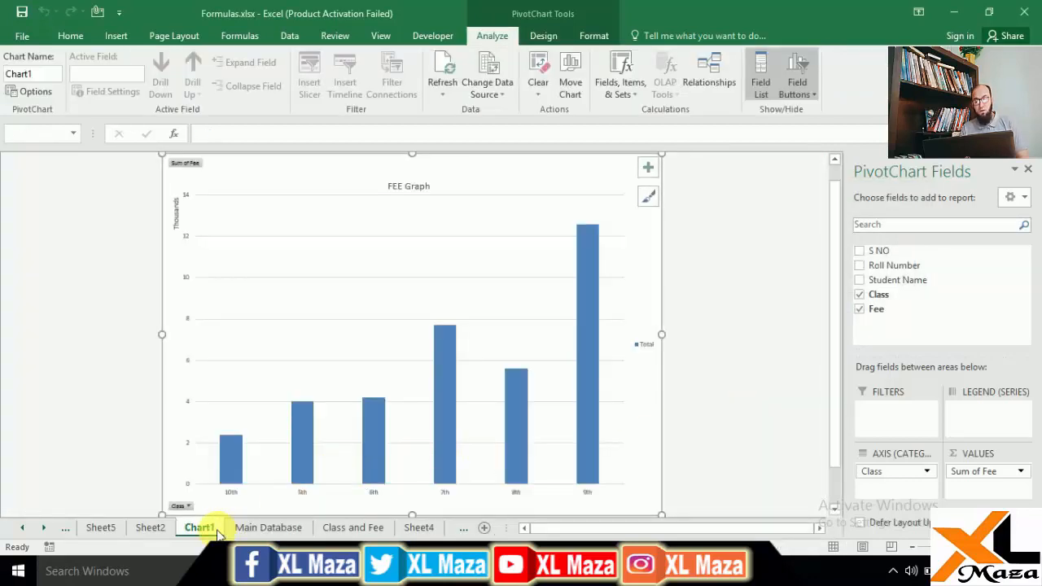
- Filter the row labels of the PivotTable on the Main Database sheet to show only the 5th class
left_click(244, 529)
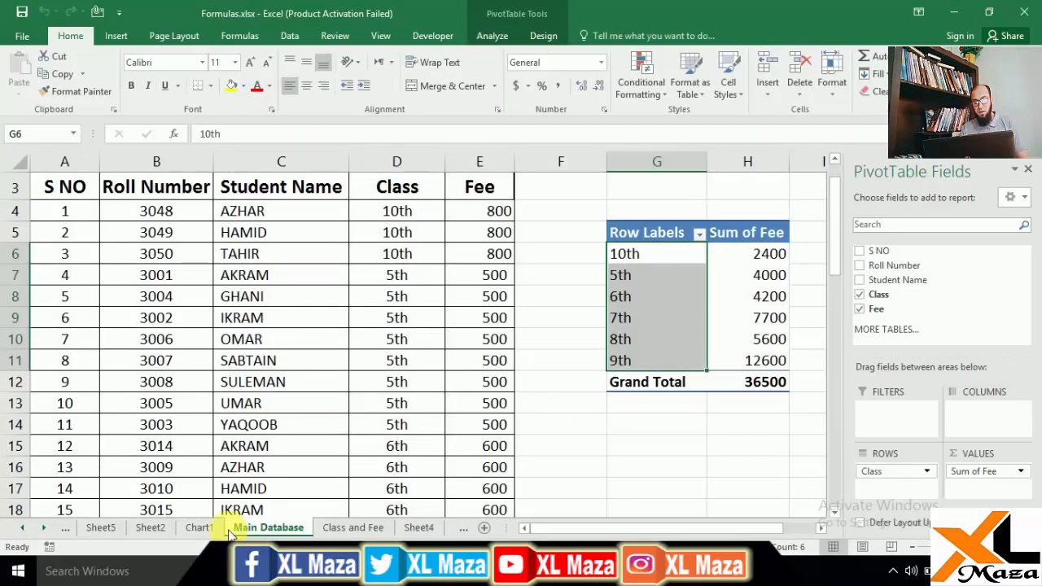
left_click(210, 529)
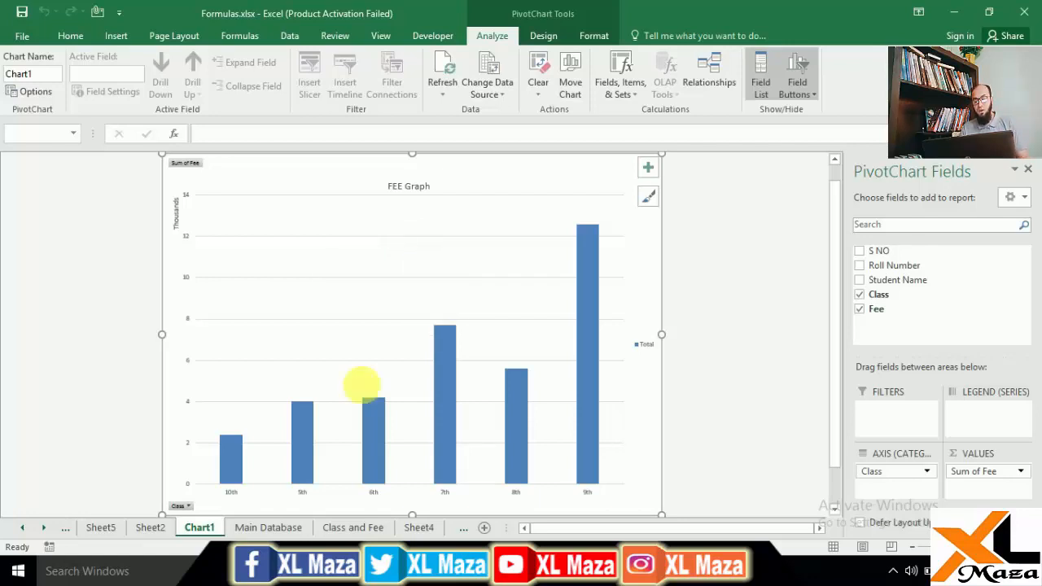
left_click(268, 528)
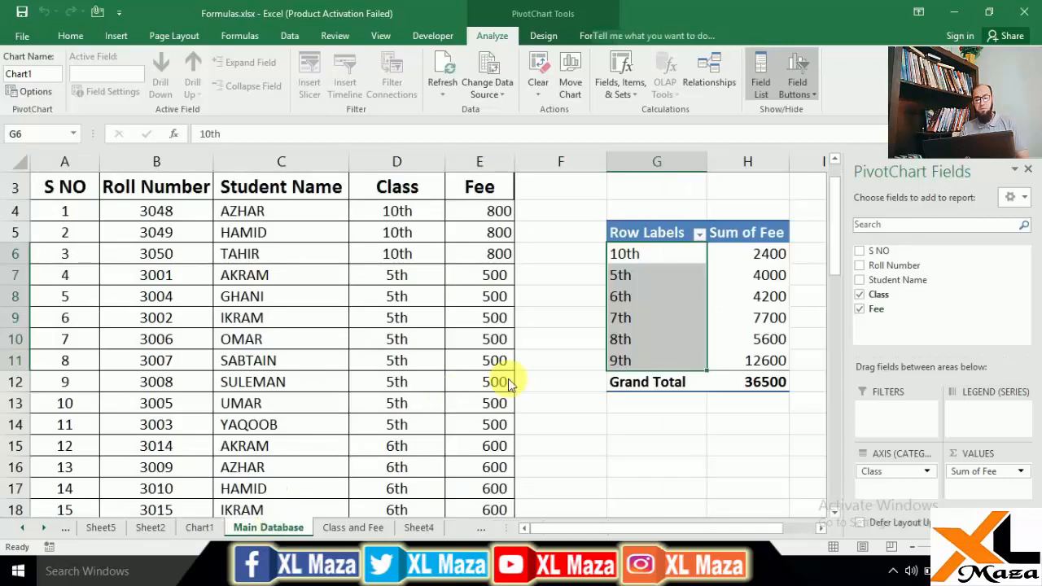
left_click(688, 233)
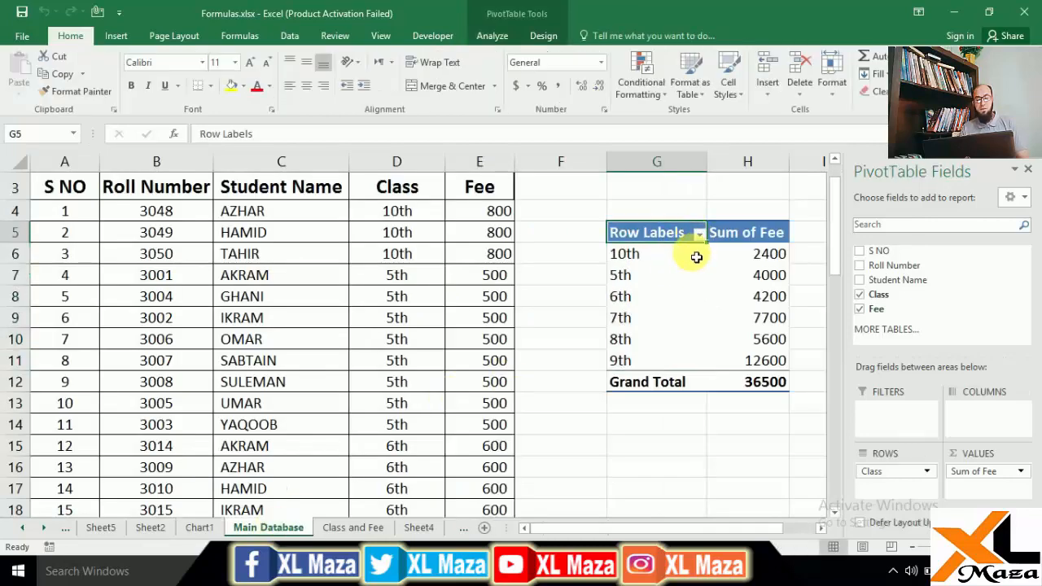
left_click(698, 233)
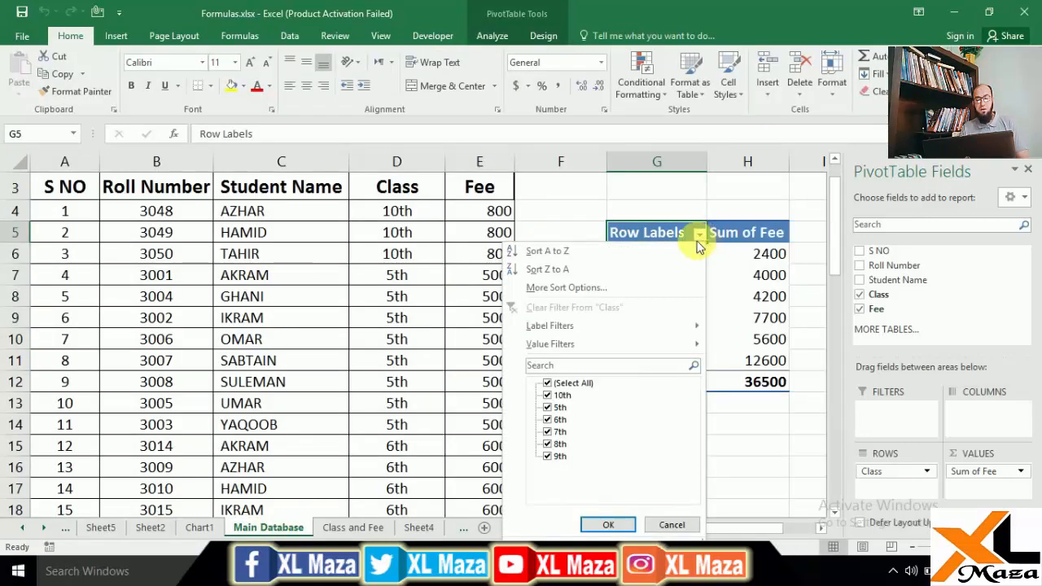
left_click(557, 385)
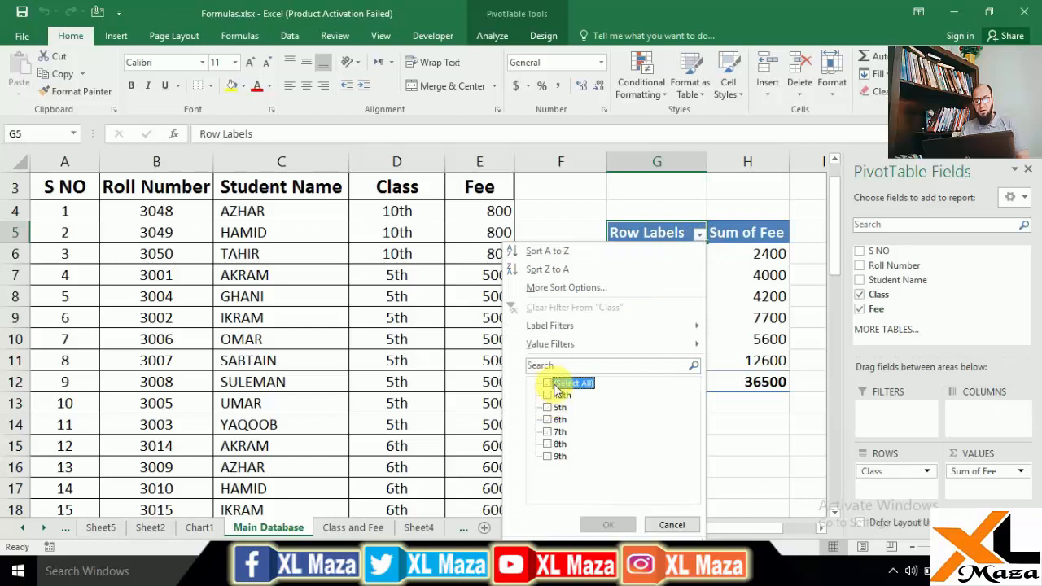
left_click(553, 410)
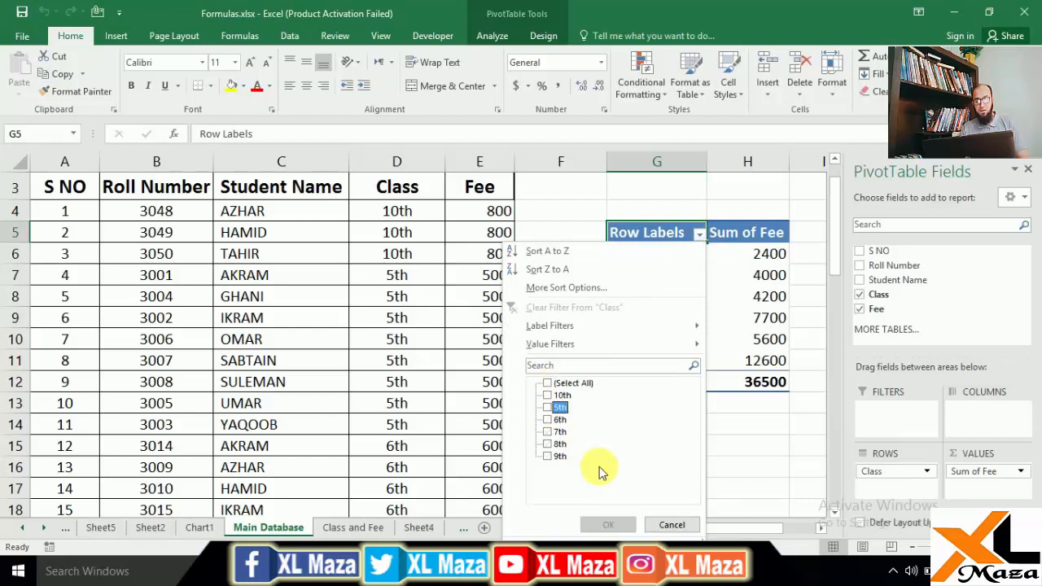
left_click(607, 526)
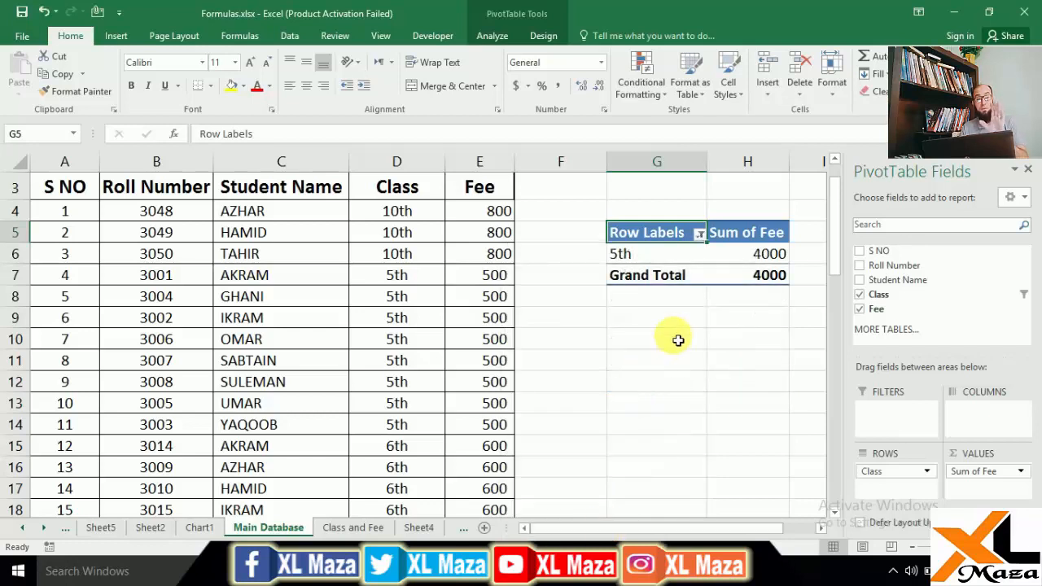
- Examine the PivotChart on the Chart1 sheet and compare it with the filtered PivotTable on the Main Database sheet
left_click(205, 528)
mouse_move(414, 353)
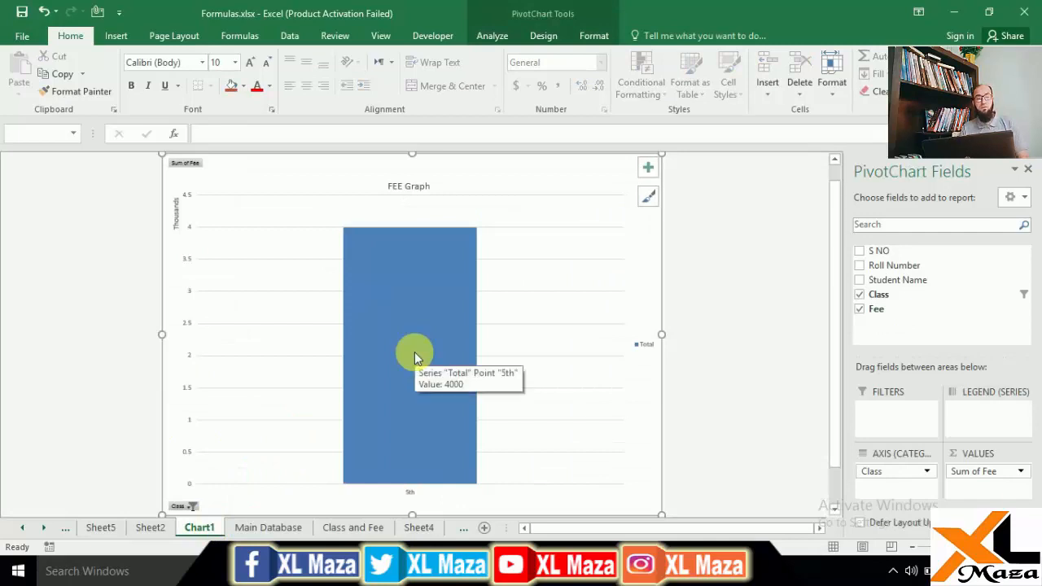
left_click(275, 526)
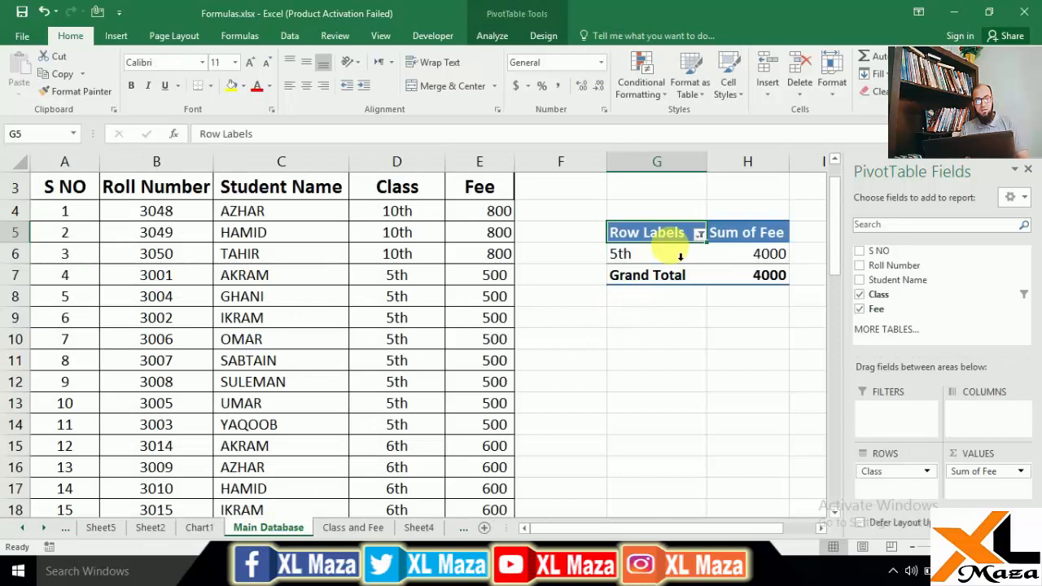
left_click(442, 274)
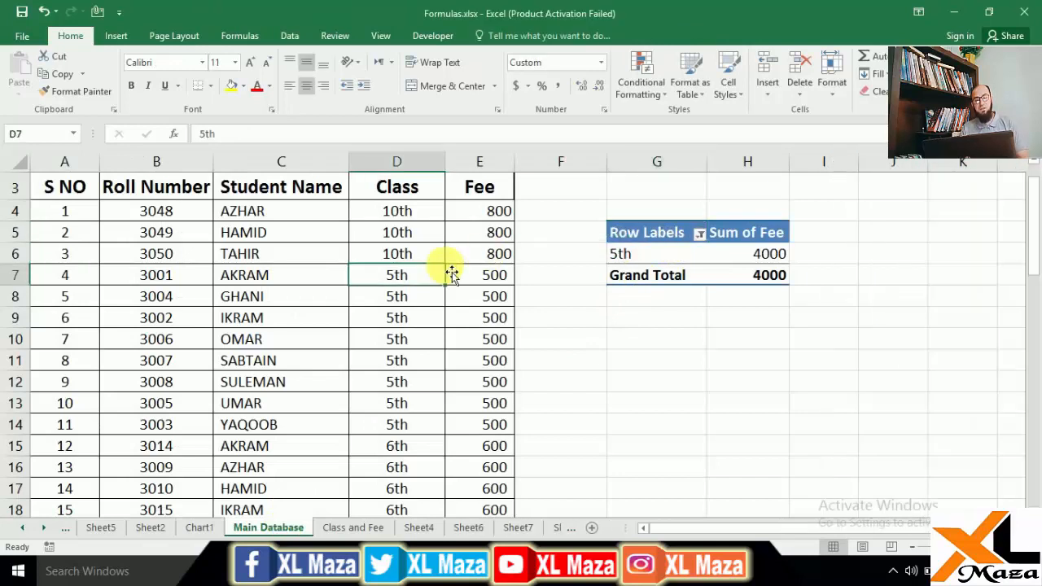
left_click(200, 527)
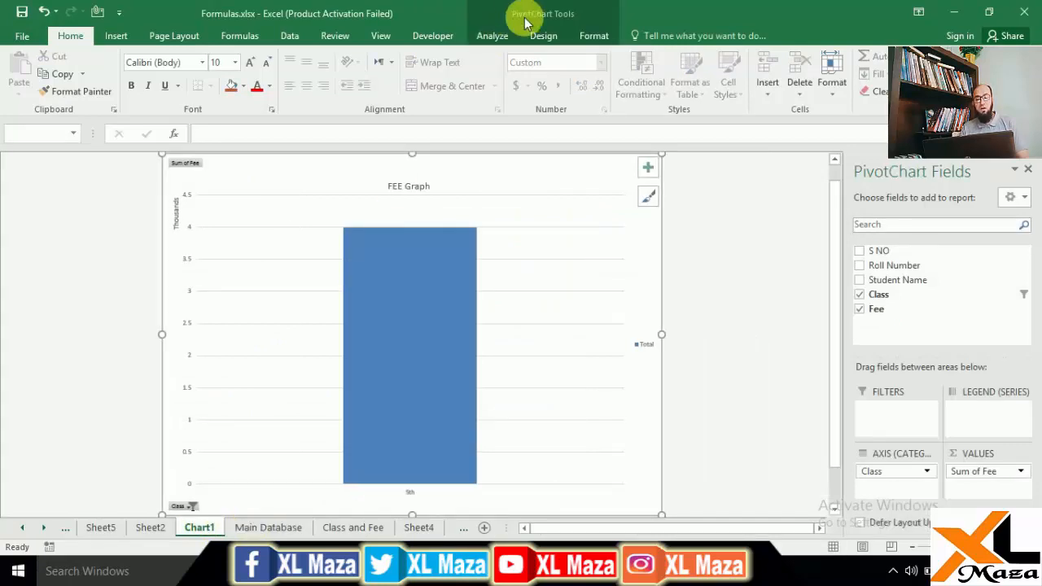
left_click(493, 36)
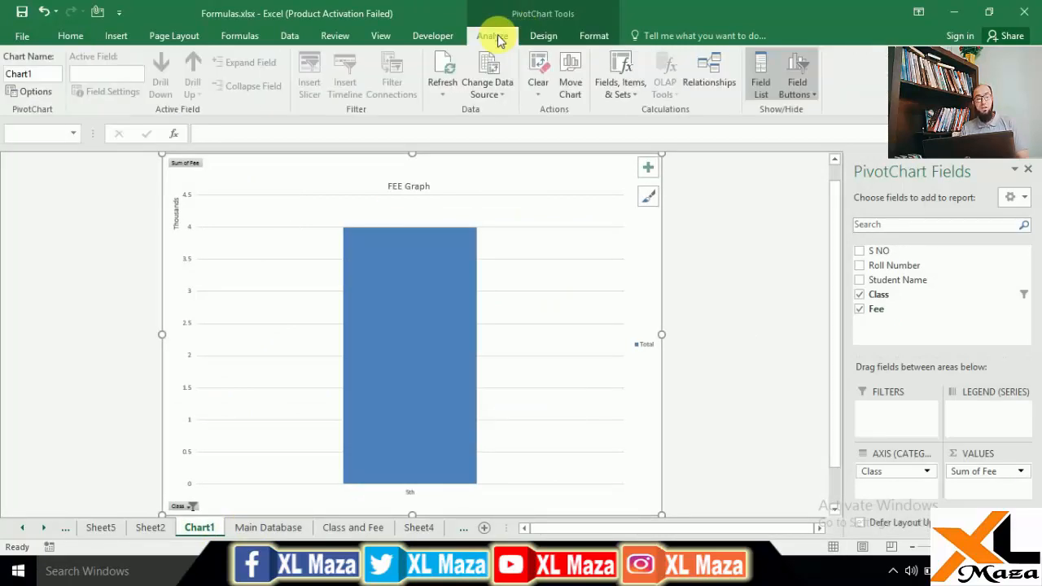
left_click(530, 295)
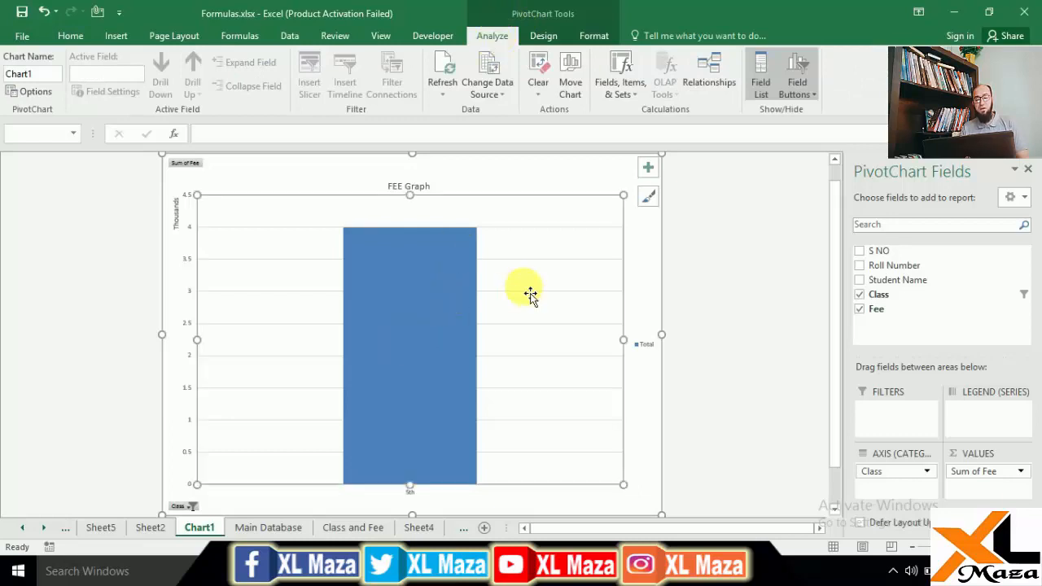
- Insert a slicer for the Class field from the PivotTable on the Main Database sheet
left_click(289, 527)
left_click(663, 259)
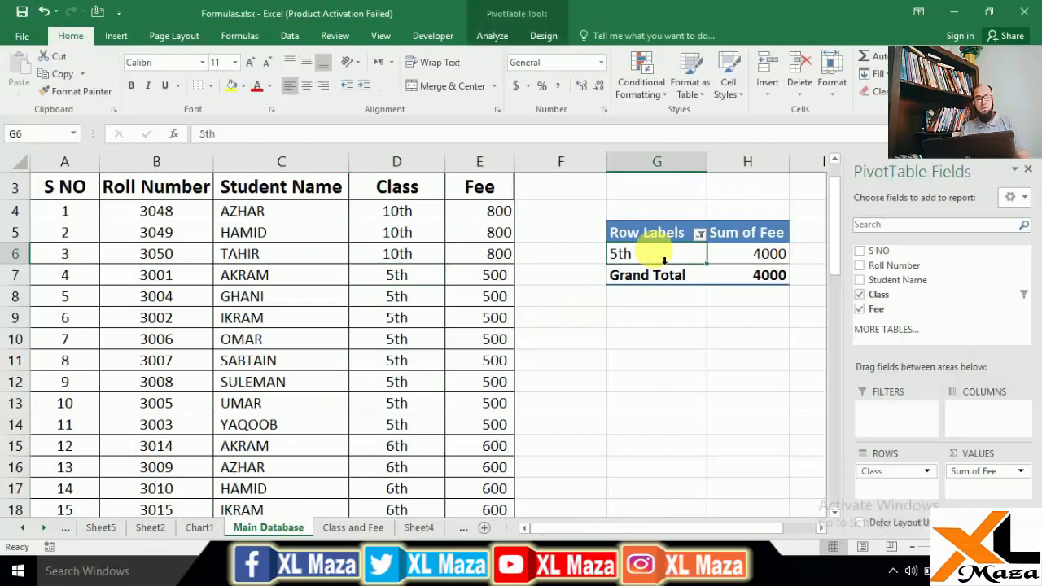
left_click(493, 36)
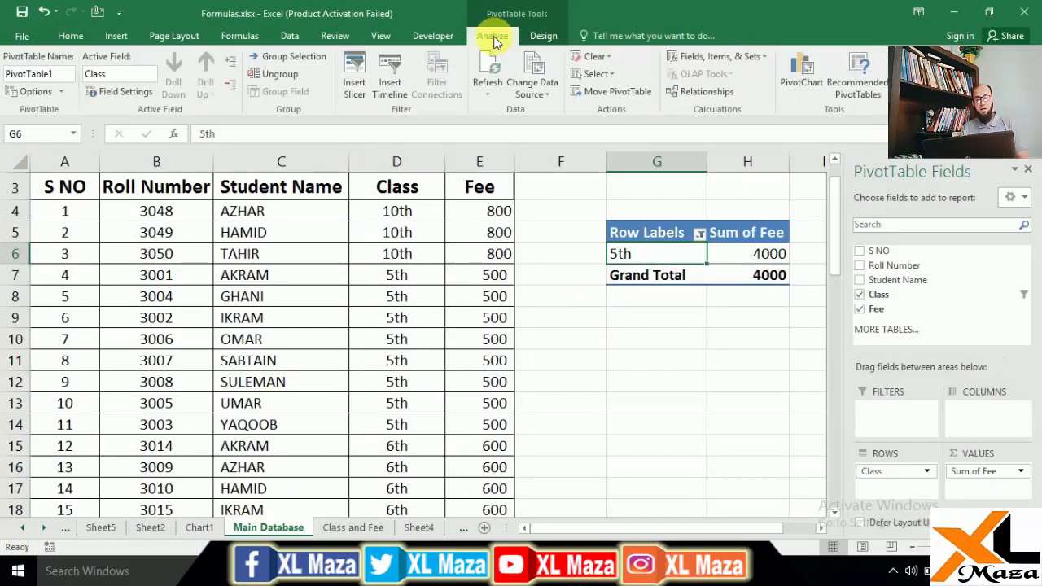
left_click(364, 82)
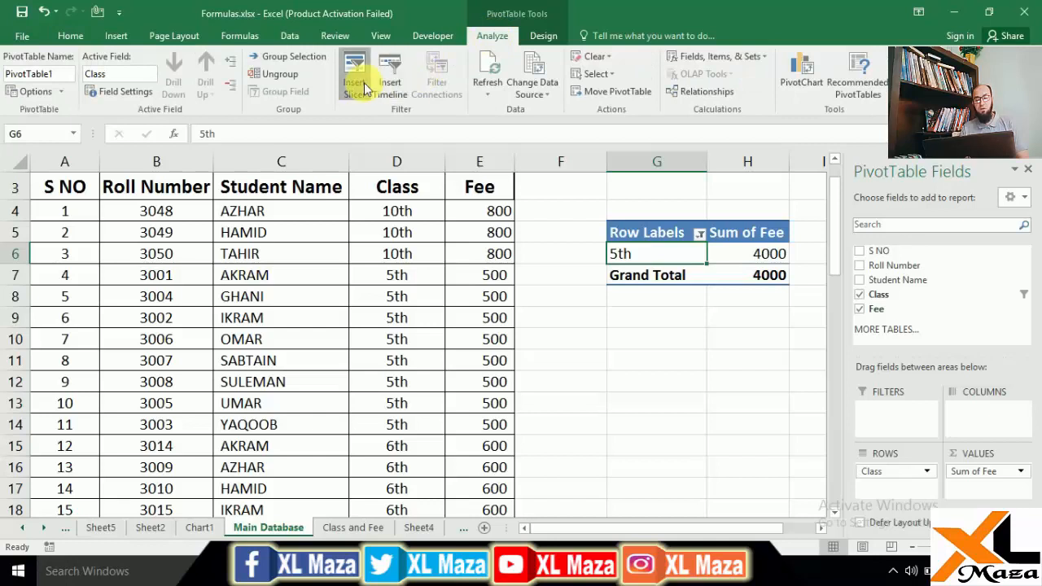
left_click_drag(733, 133, 337, 108)
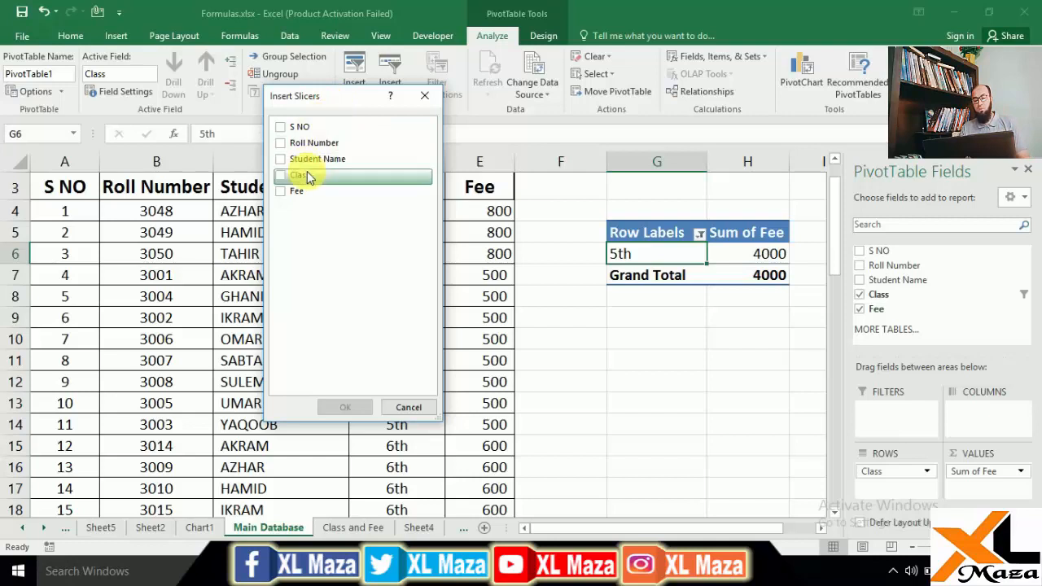
left_click(282, 175)
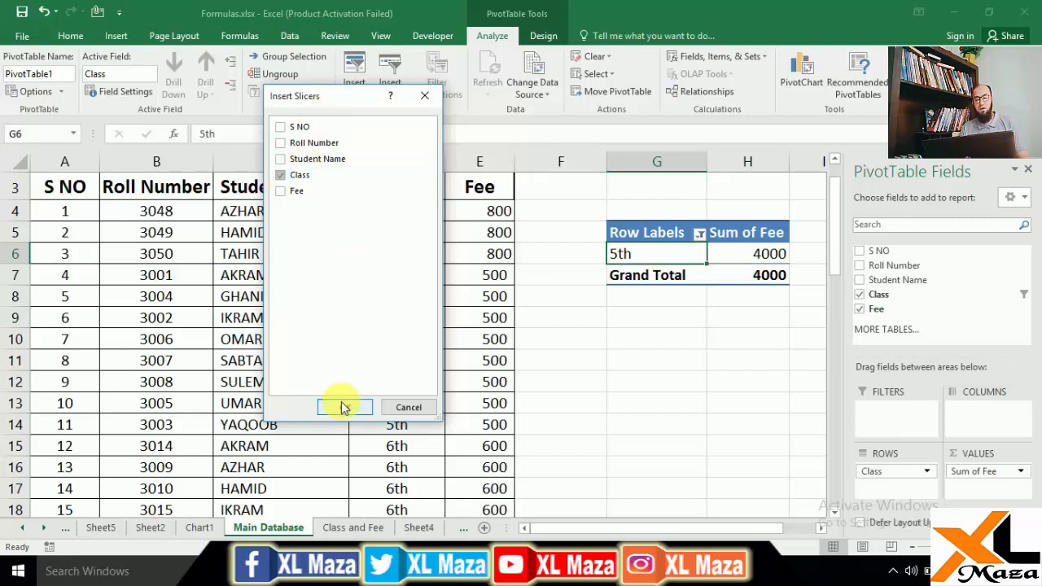
left_click(342, 407)
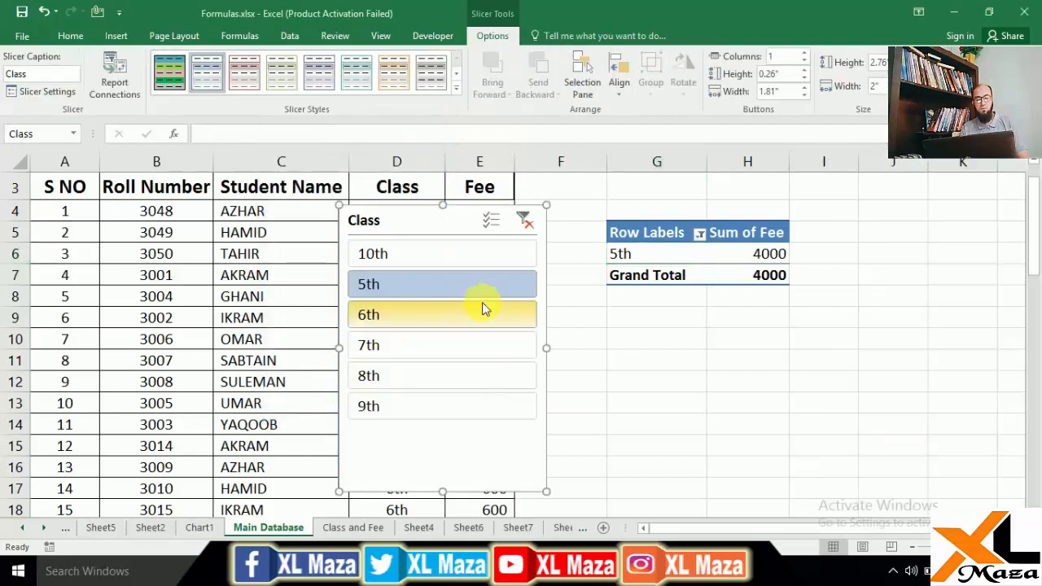
- Arrange the Class slicer's buttons in 6 columns
left_click_drag(430, 235, 312, 168)
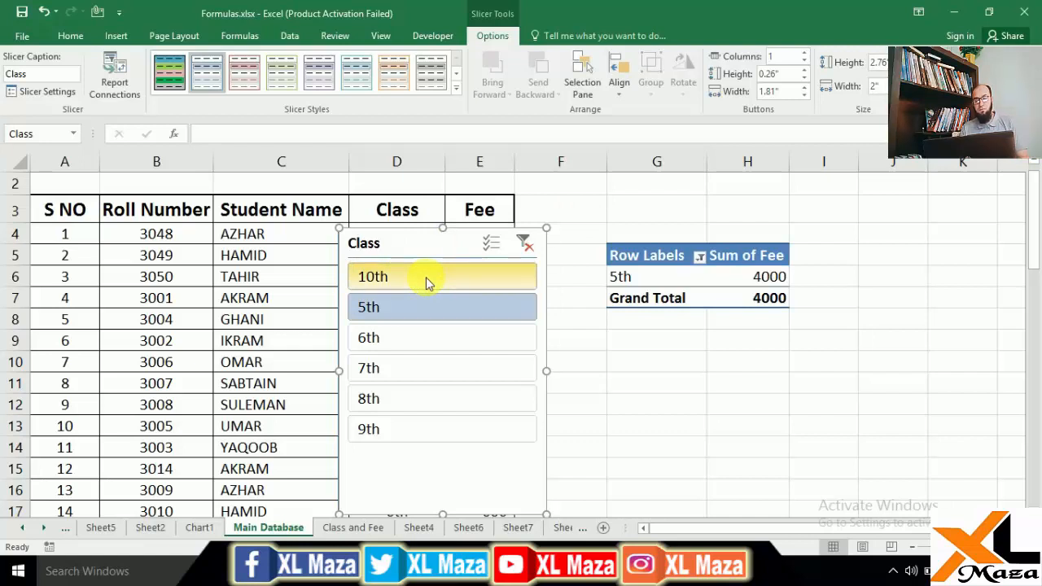
left_click(805, 53)
left_click(805, 53)
left_click(805, 53)
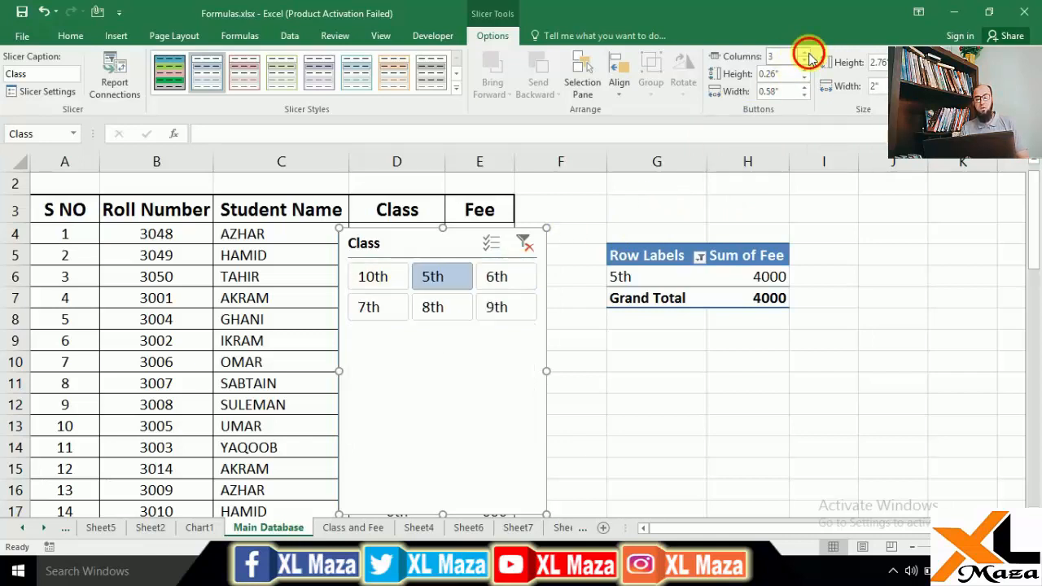
left_click(806, 53)
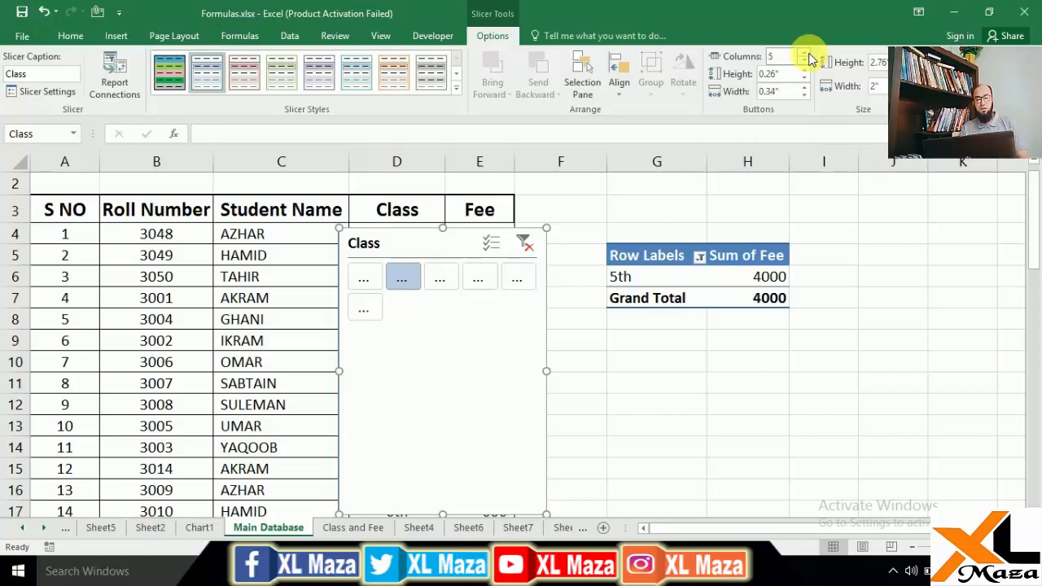
left_click(806, 53)
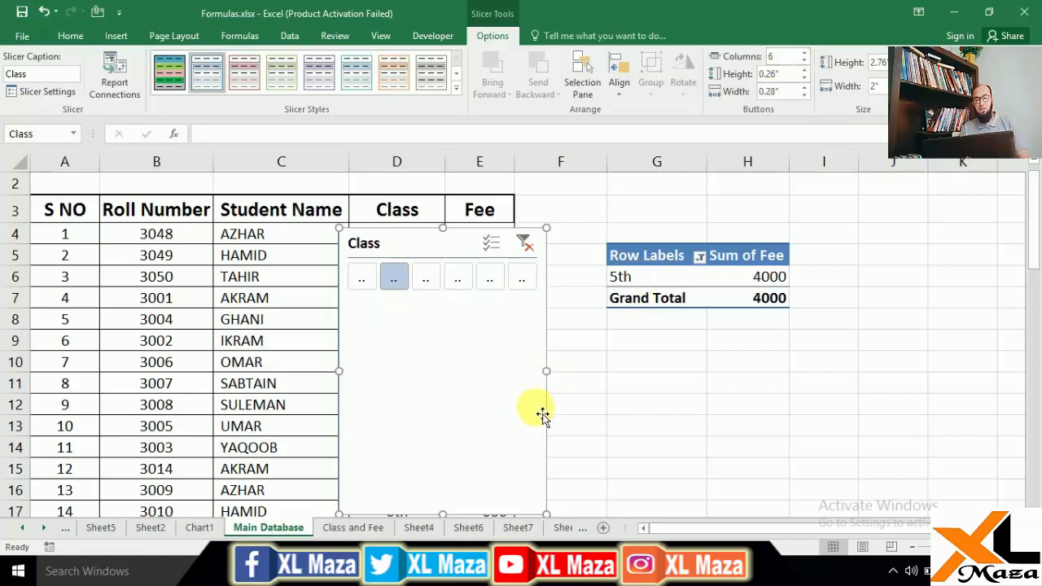
- Resize the Class slicer to about 0.49" high by 3.12" wide
left_click_drag(556, 373, 664, 368)
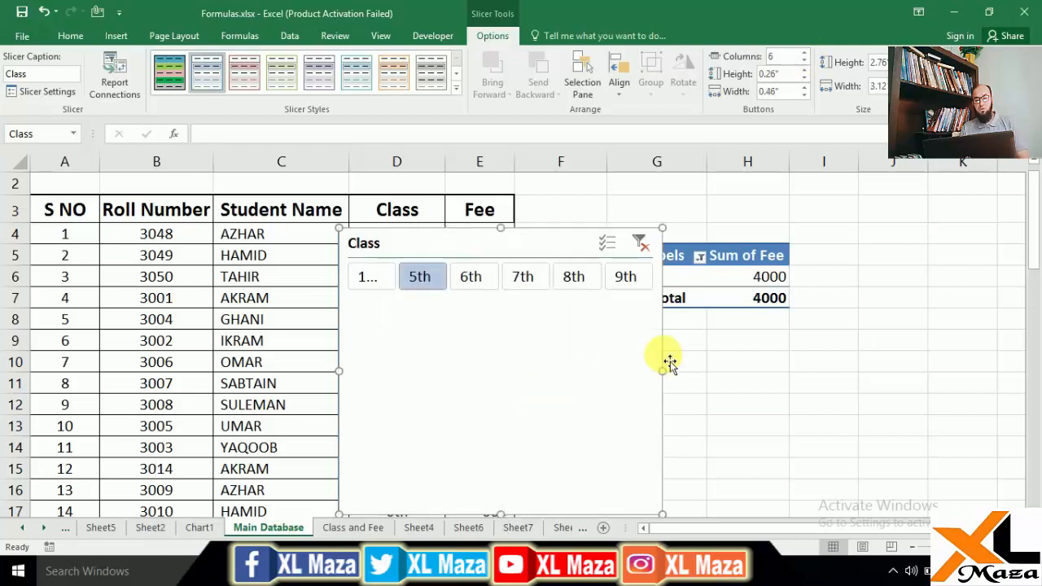
scroll(500, 513, "down", 1)
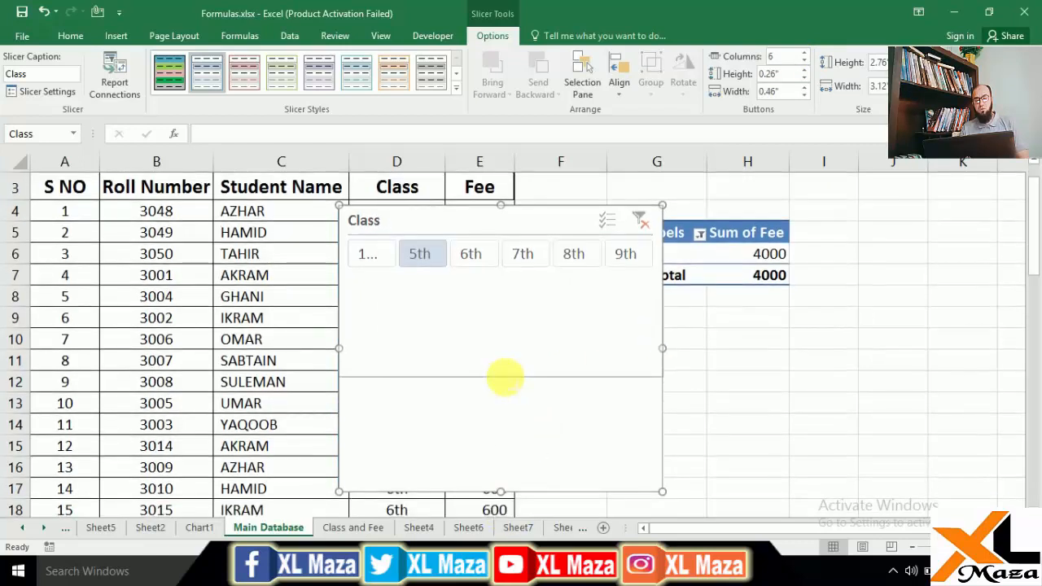
left_click_drag(502, 276, 502, 273)
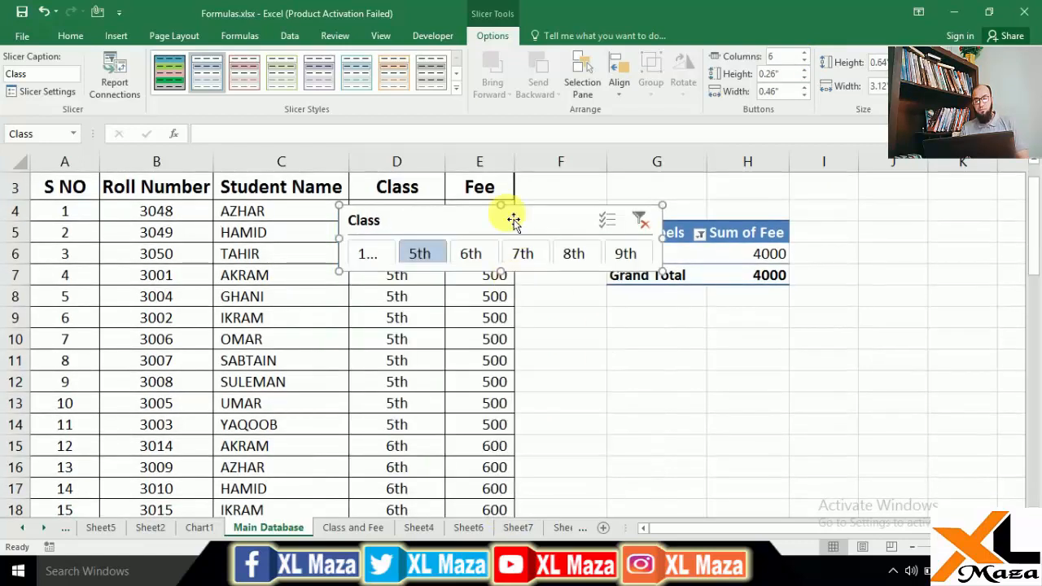
left_click_drag(501, 205, 504, 228)
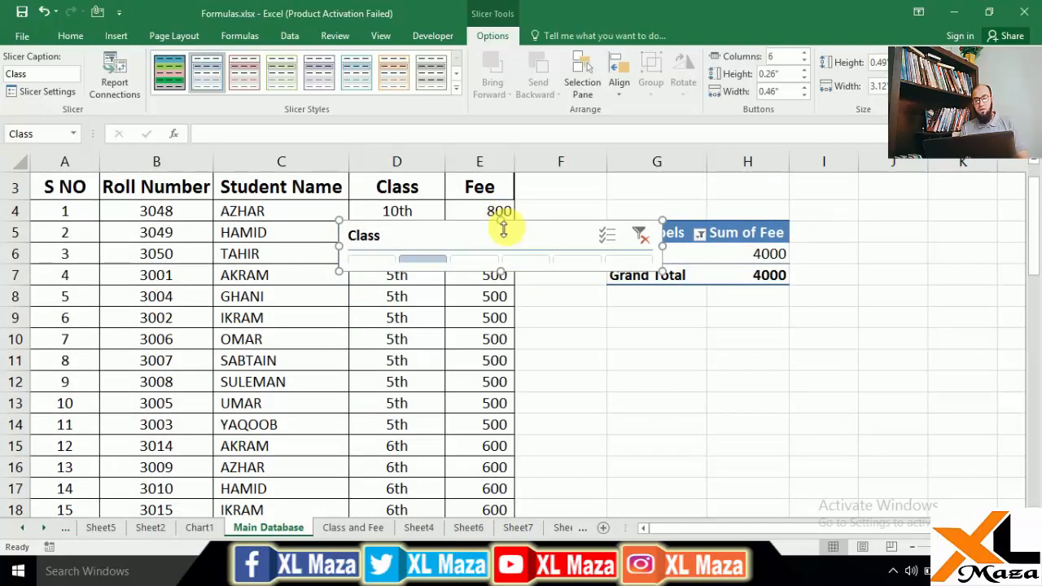
- Turn off the header display in the Class slicer's settings
right_click(412, 225)
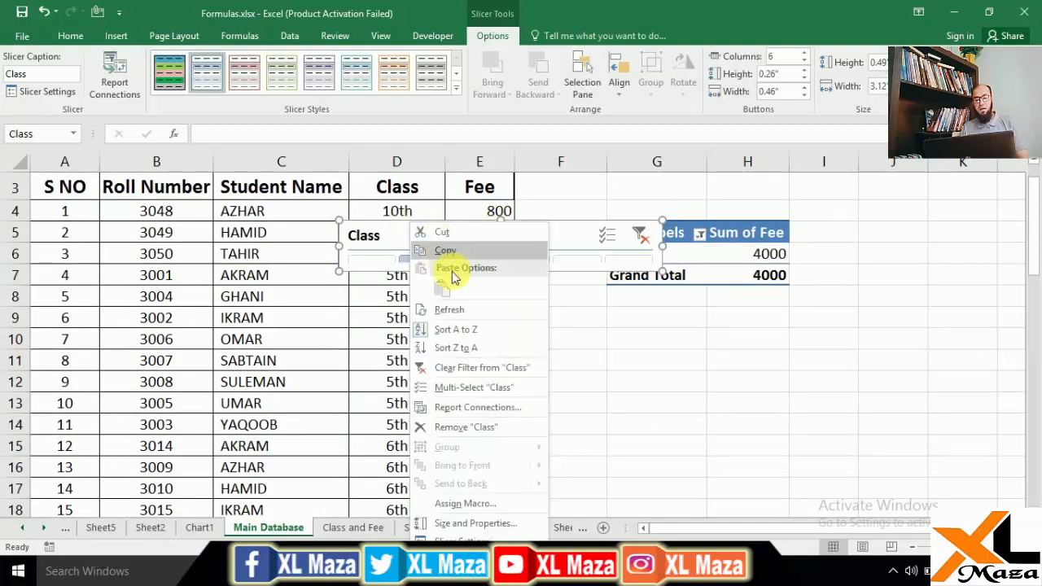
left_click(464, 540)
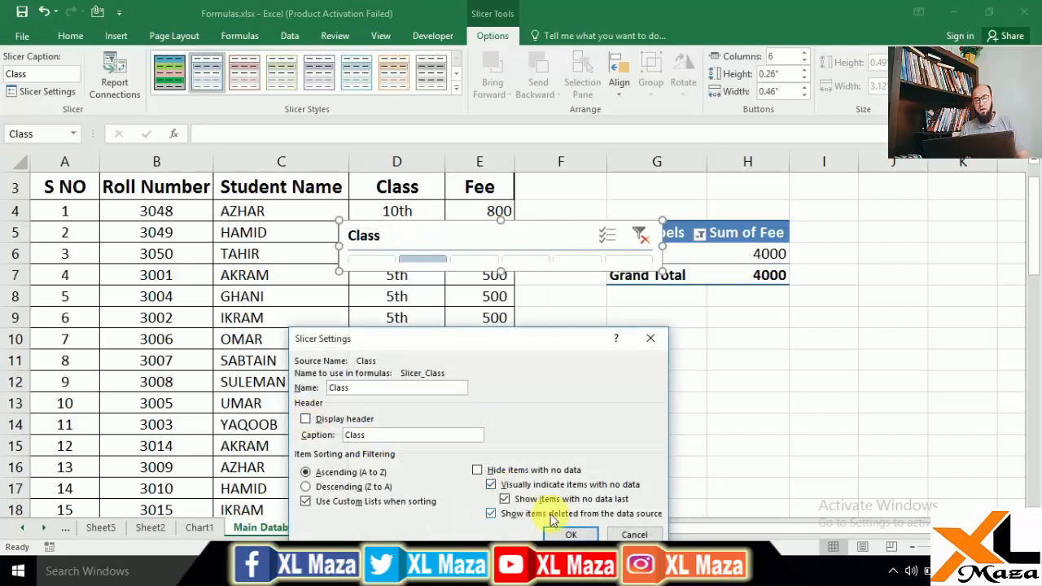
left_click(571, 534)
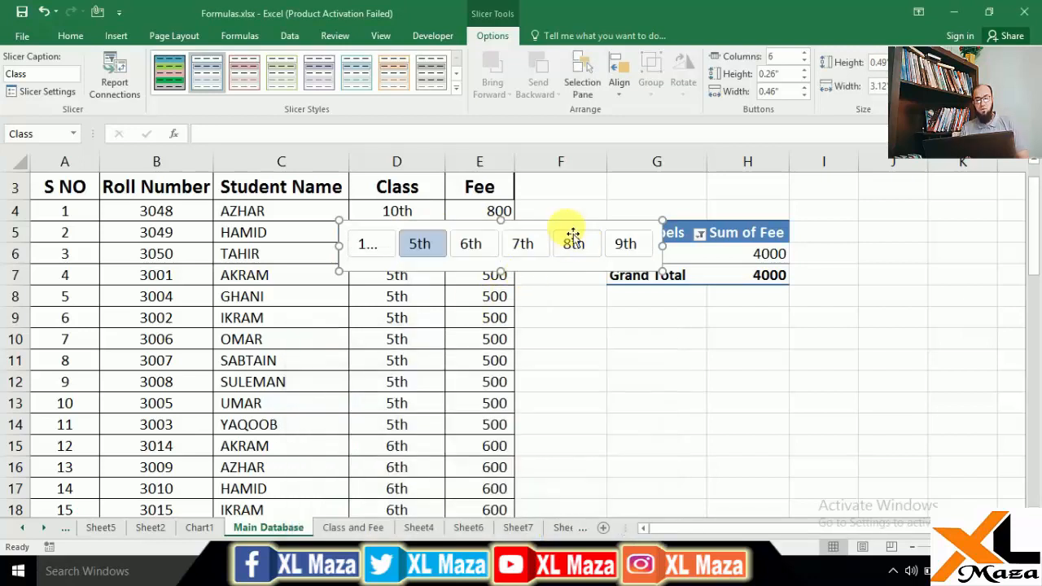
- Move the Class slicer just below the PivotTable and widen it slightly so the 10th label fits on its button
left_click_drag(576, 234, 765, 311)
left_click(852, 323)
left_click_drag(855, 322, 878, 323)
left_click(605, 443)
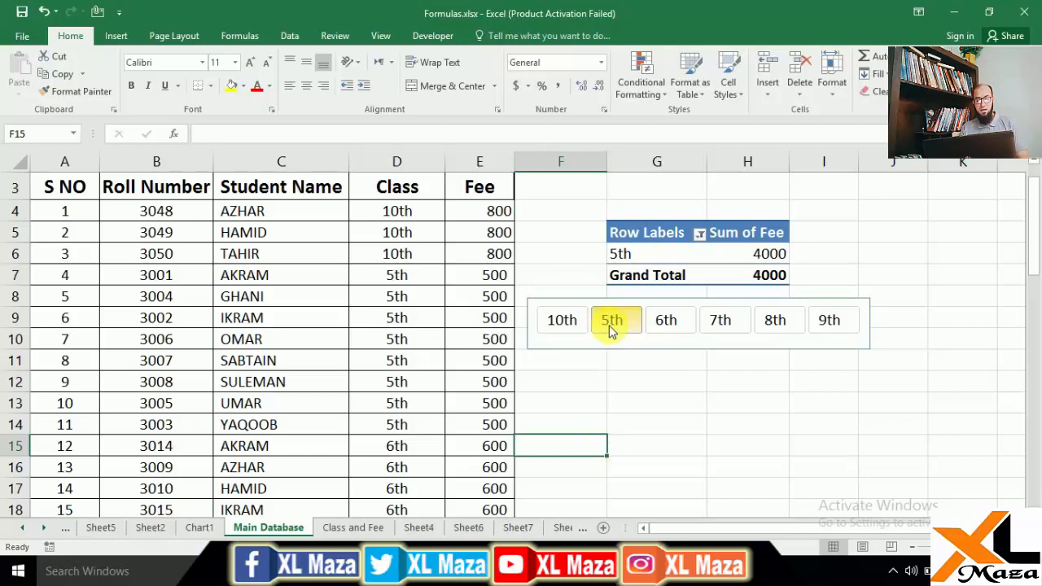
- Filter the PivotTable to the 10th class with the Class slicer
left_click(583, 327)
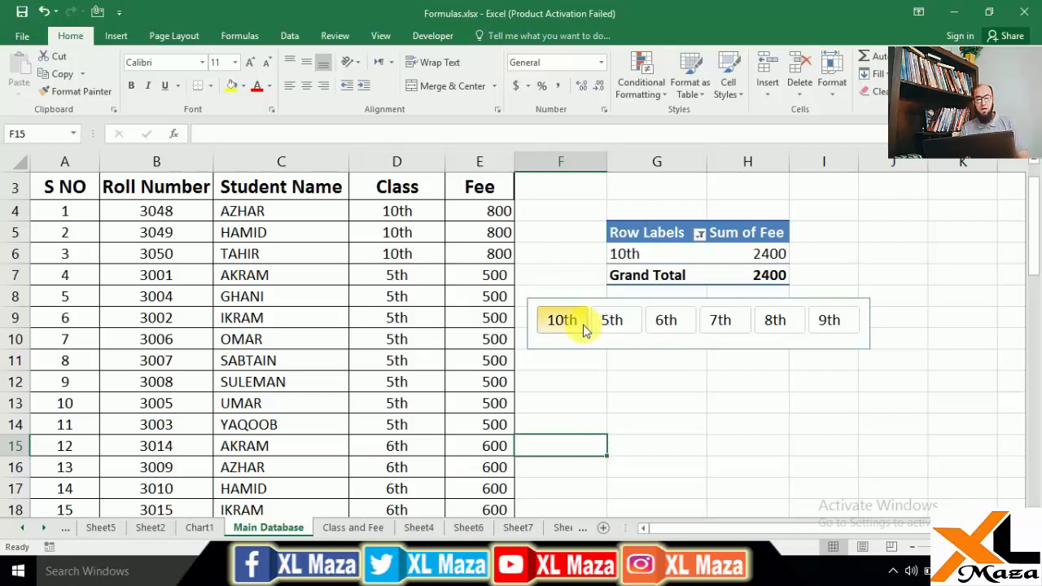